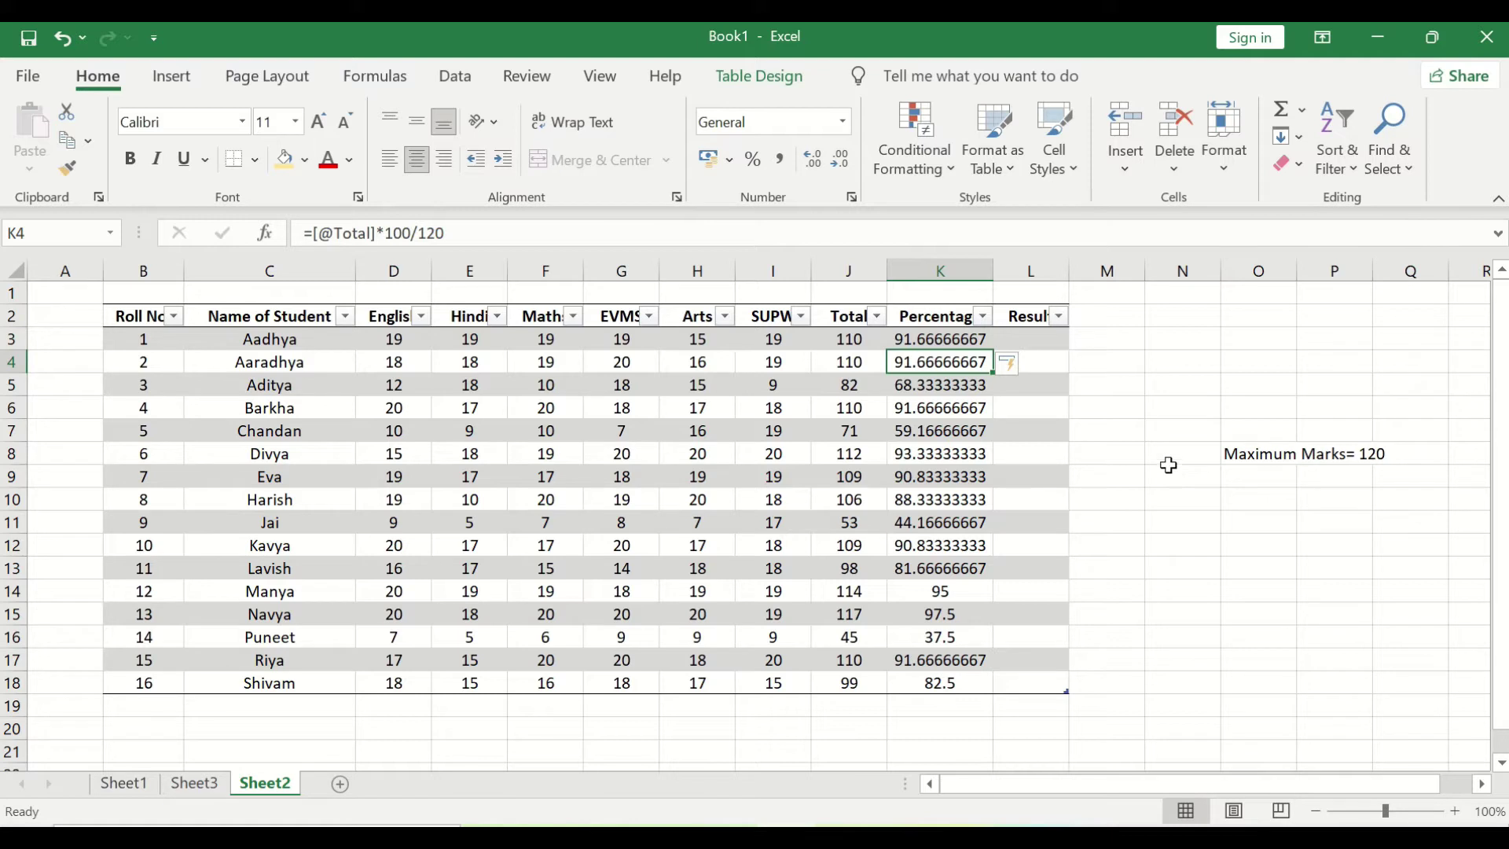
Insert an IF function in cell L3 of the Result column with the logical test [Percentage]>=85.
click(1040, 340)
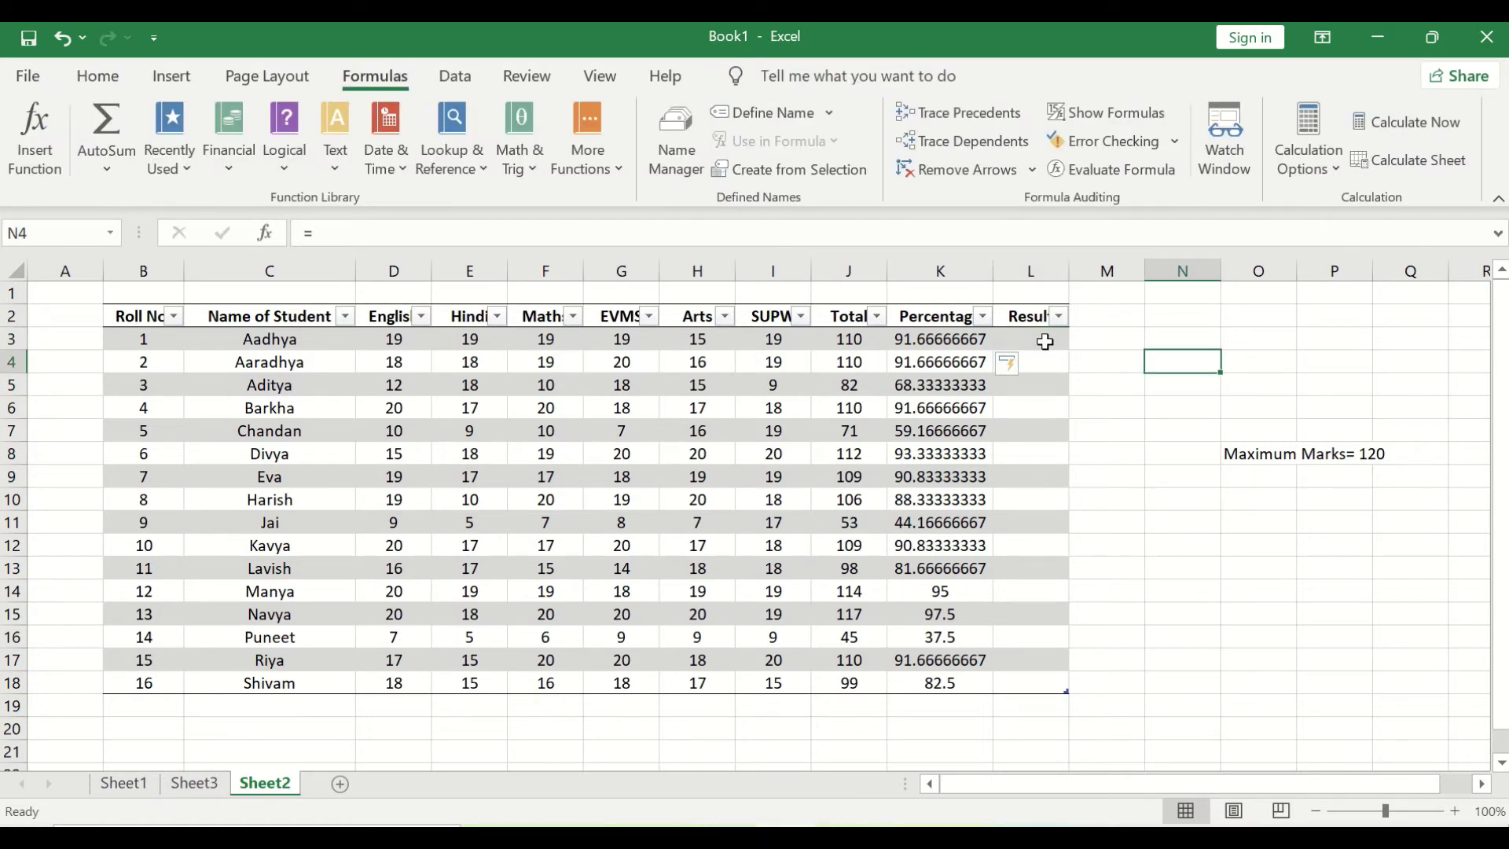
click(1044, 341)
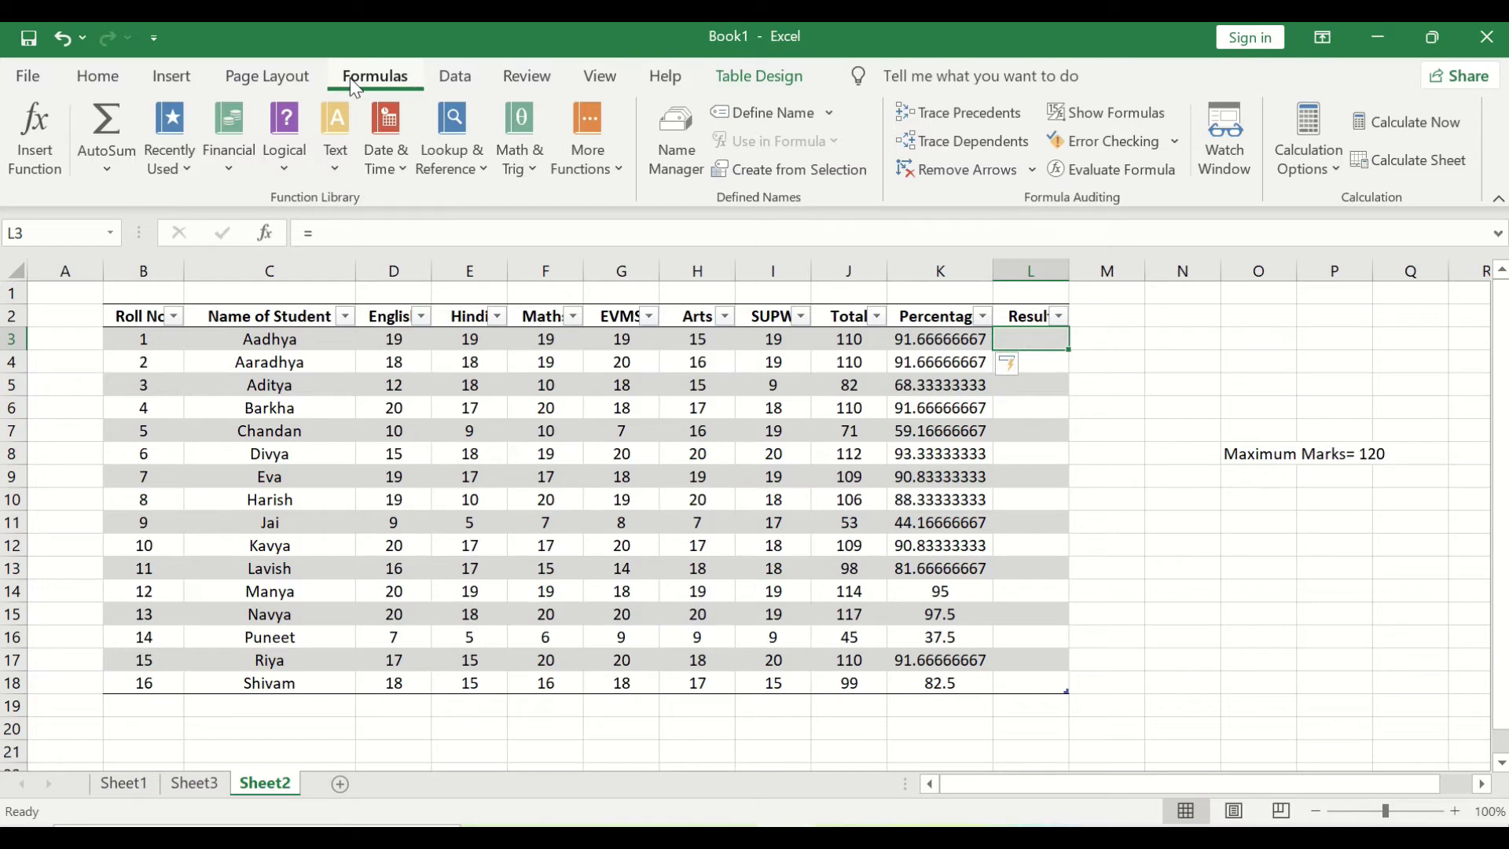
click(268, 146)
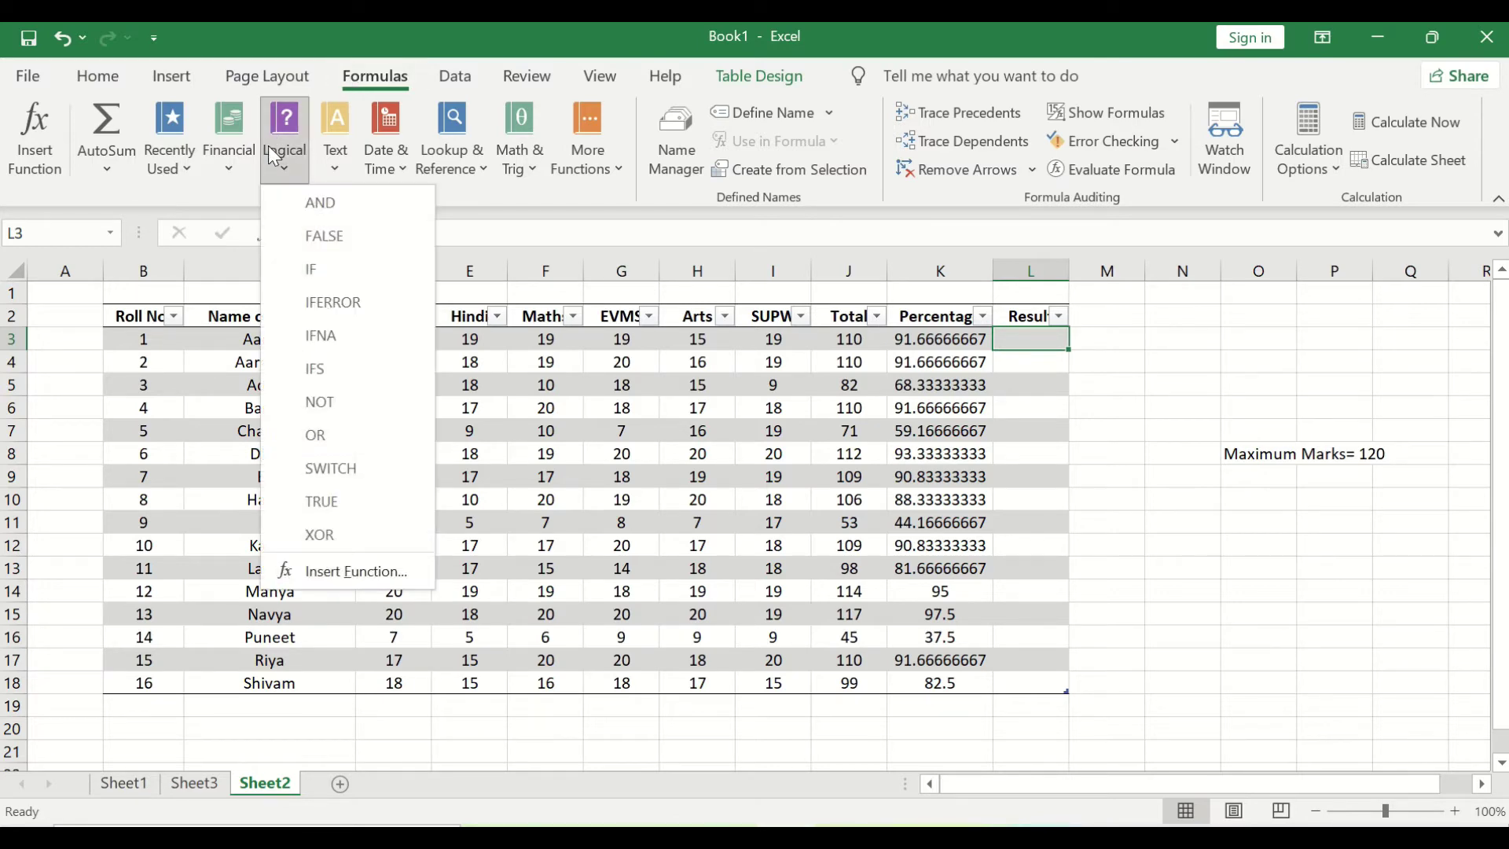
click(319, 267)
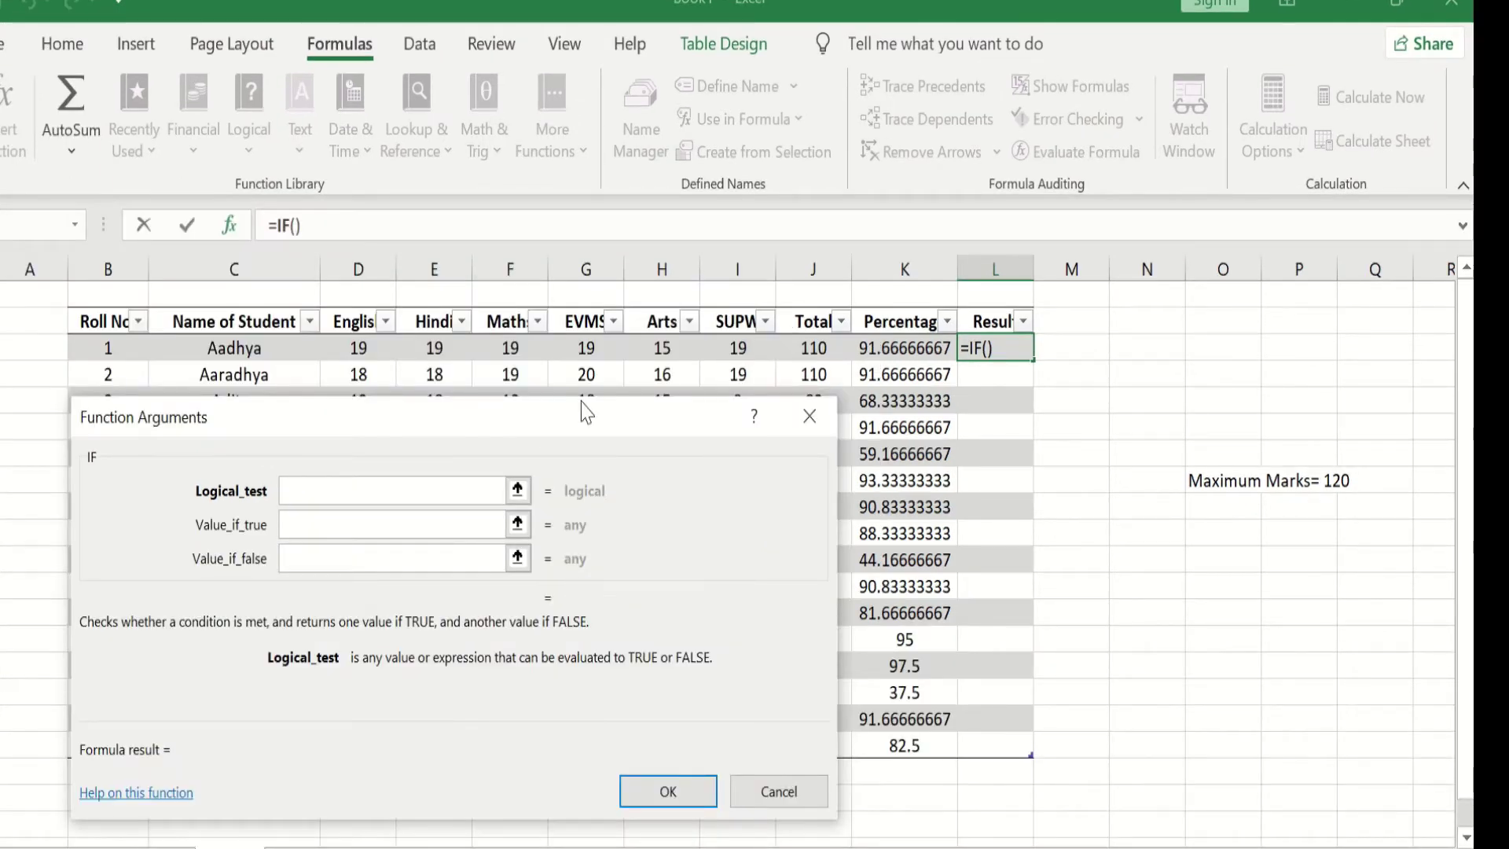
click(921, 328)
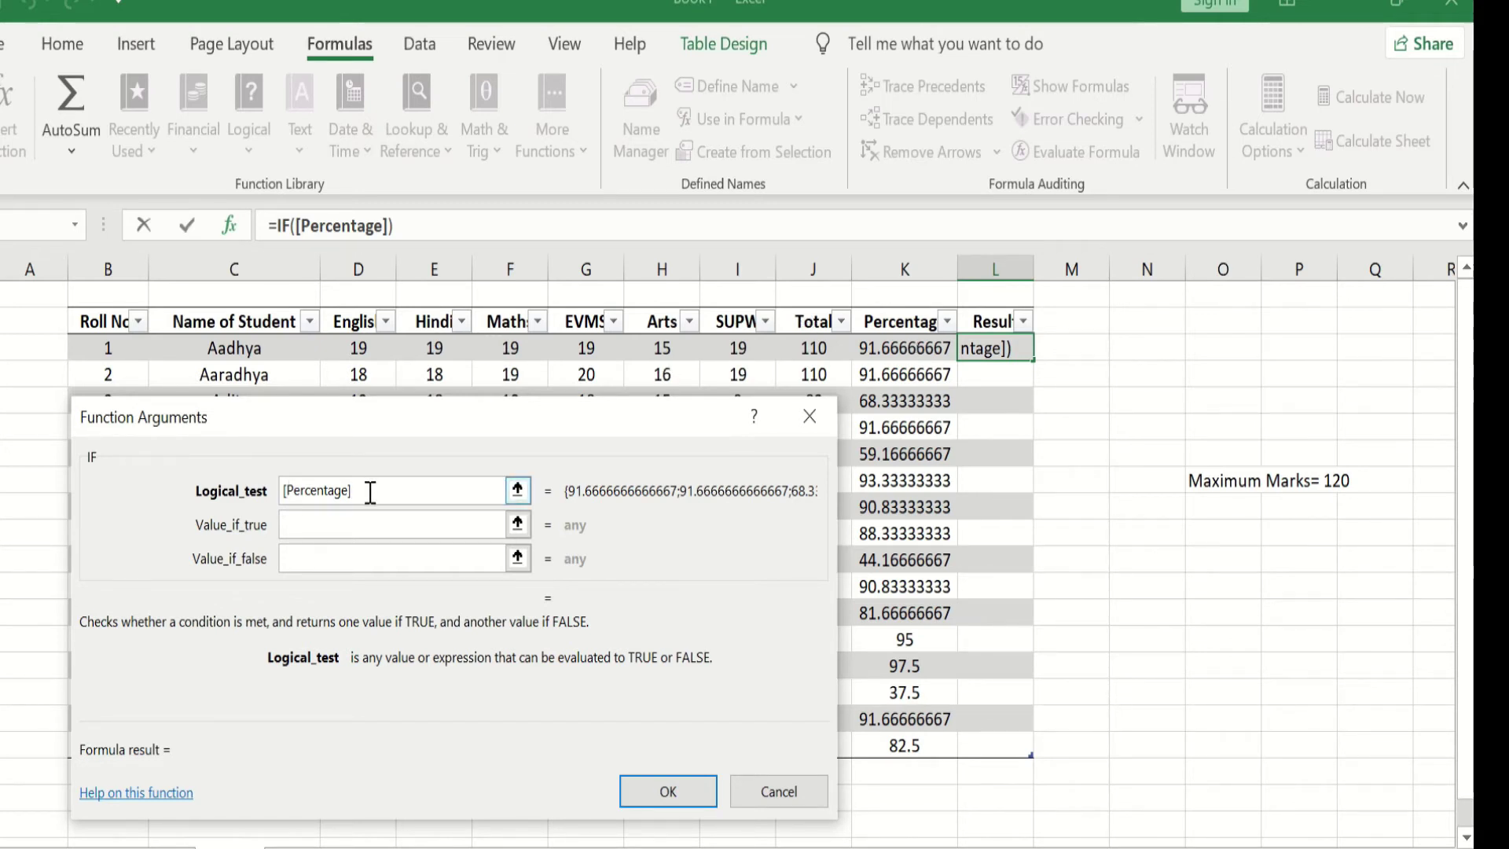
text(>=)
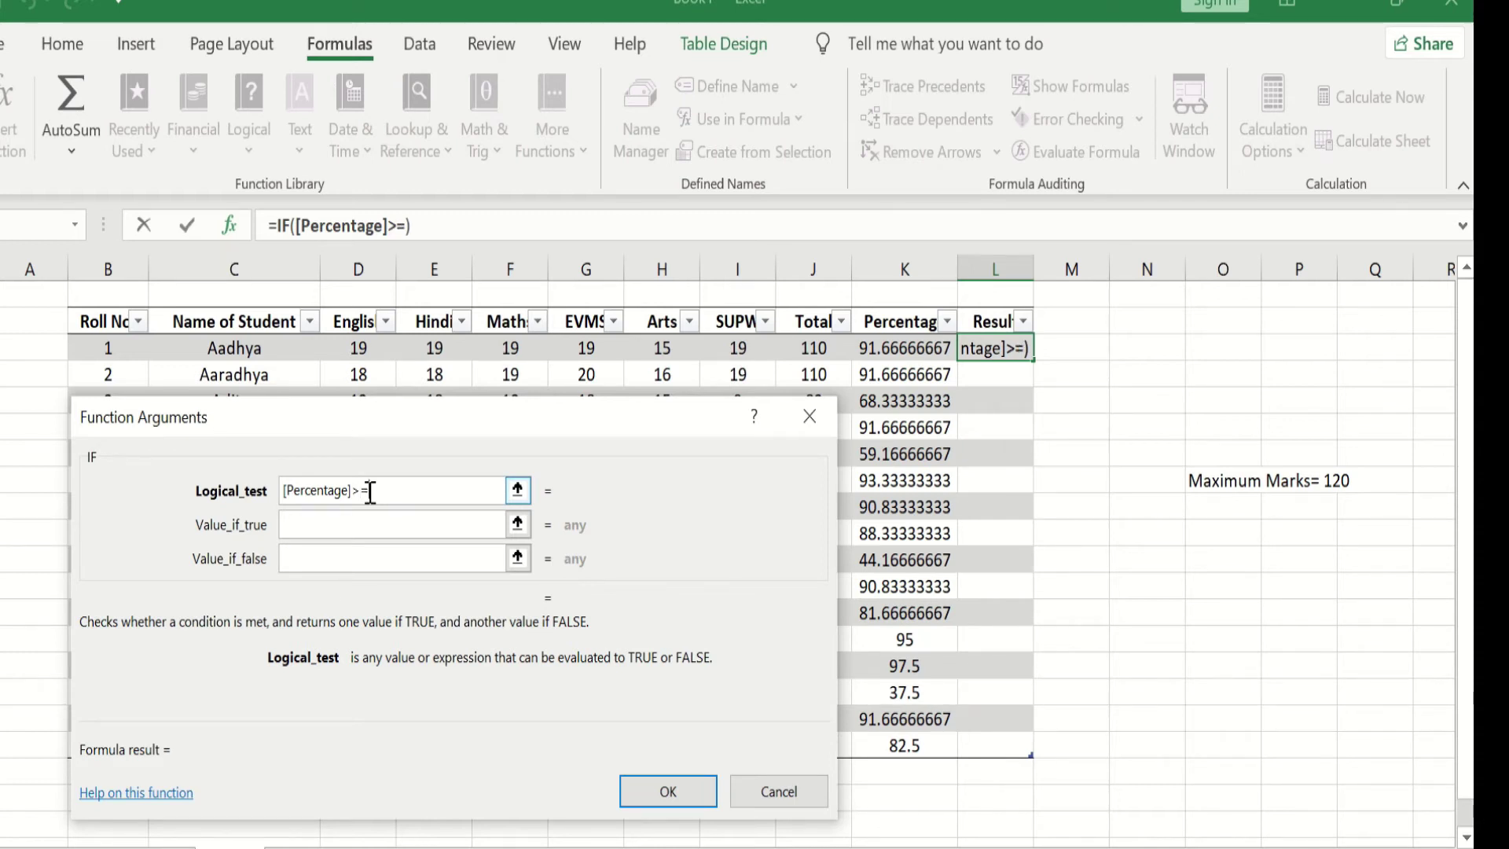
text(85)
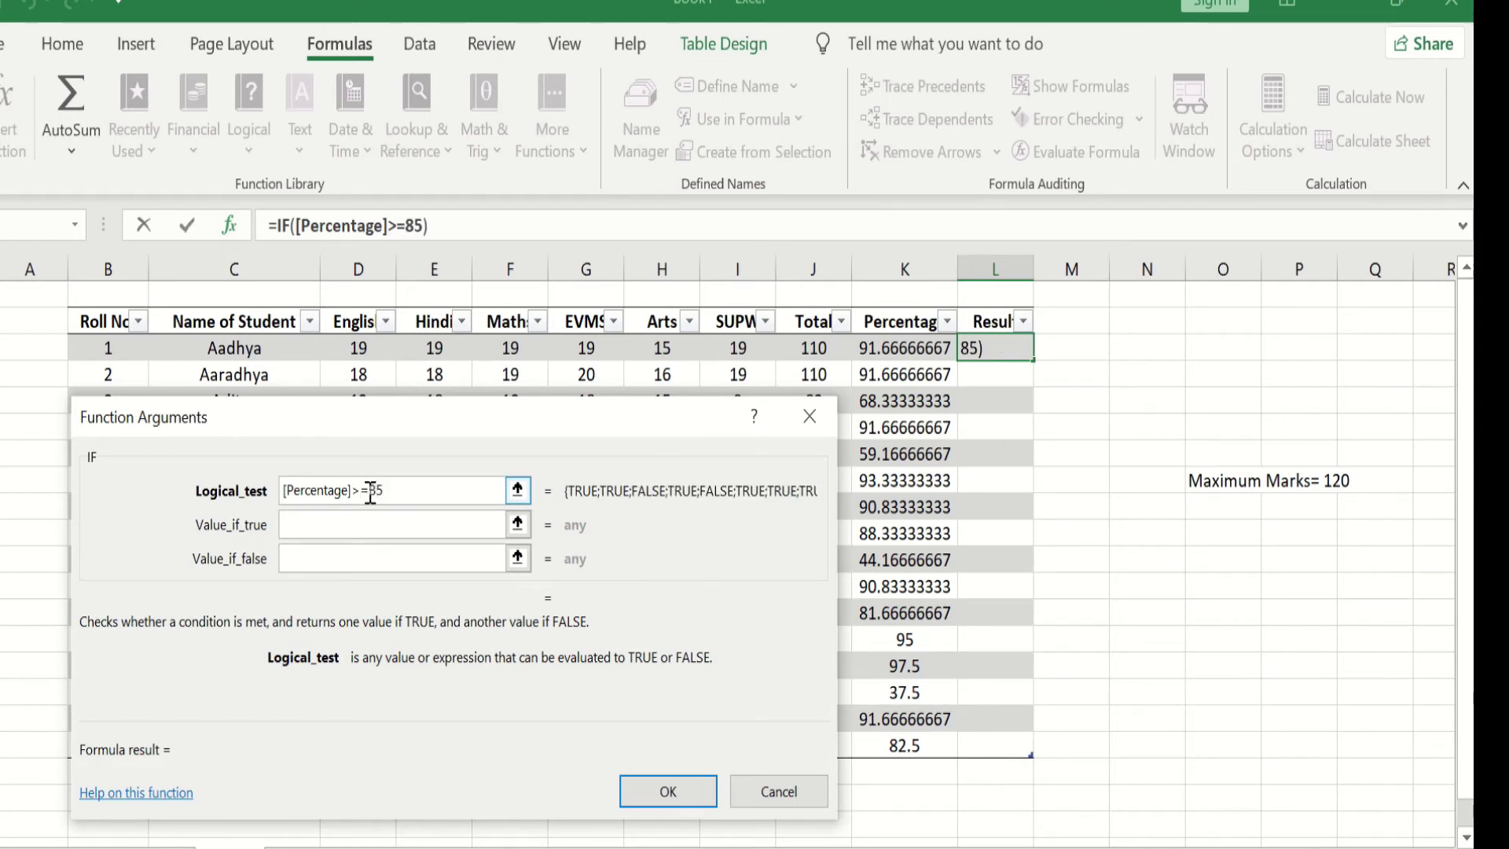
Set the IF function's value if true to "First".
key(Tab)
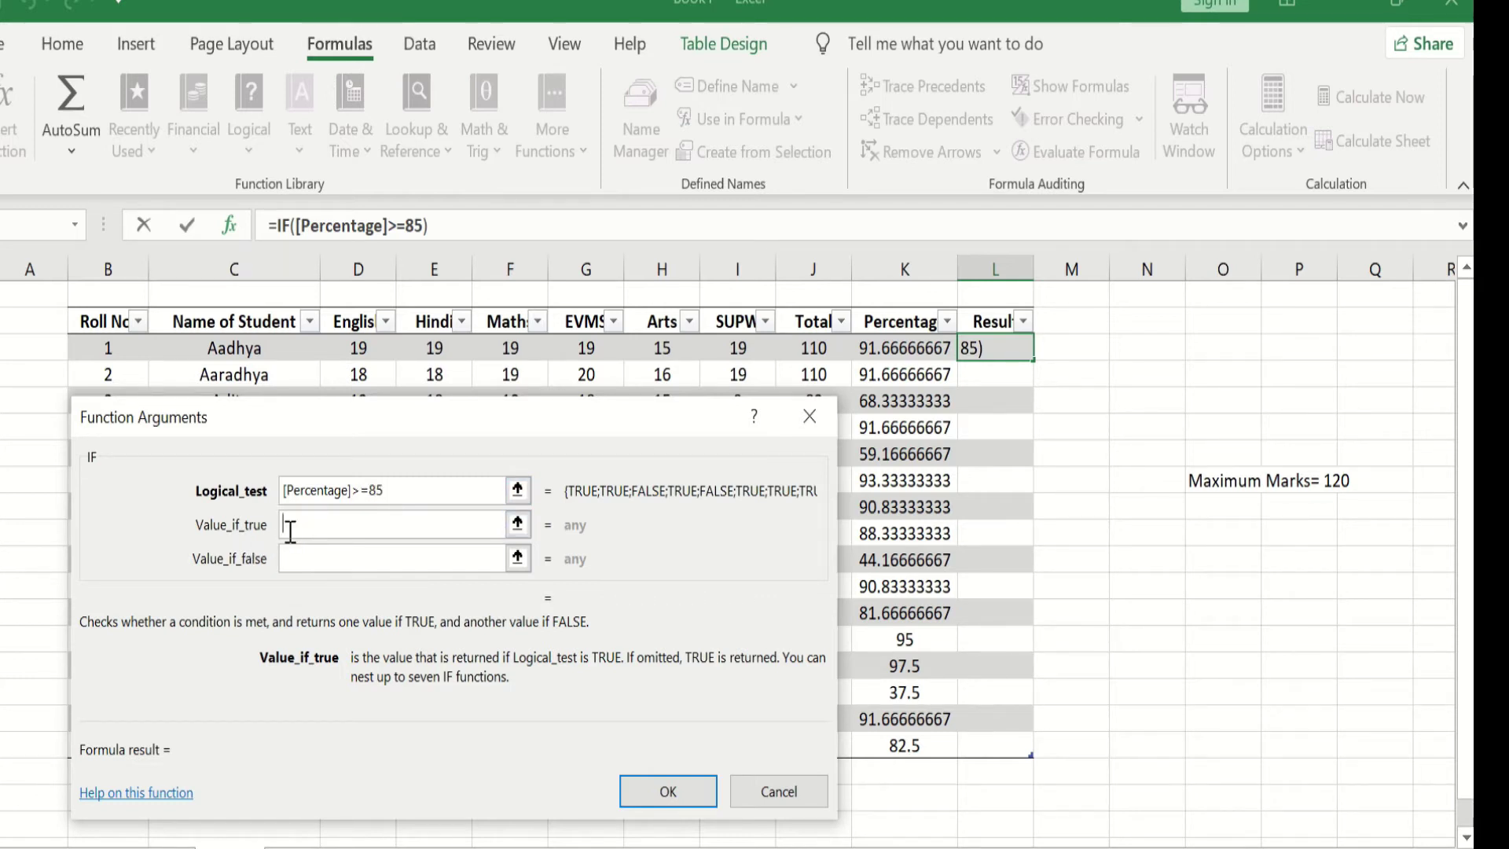
text("F)
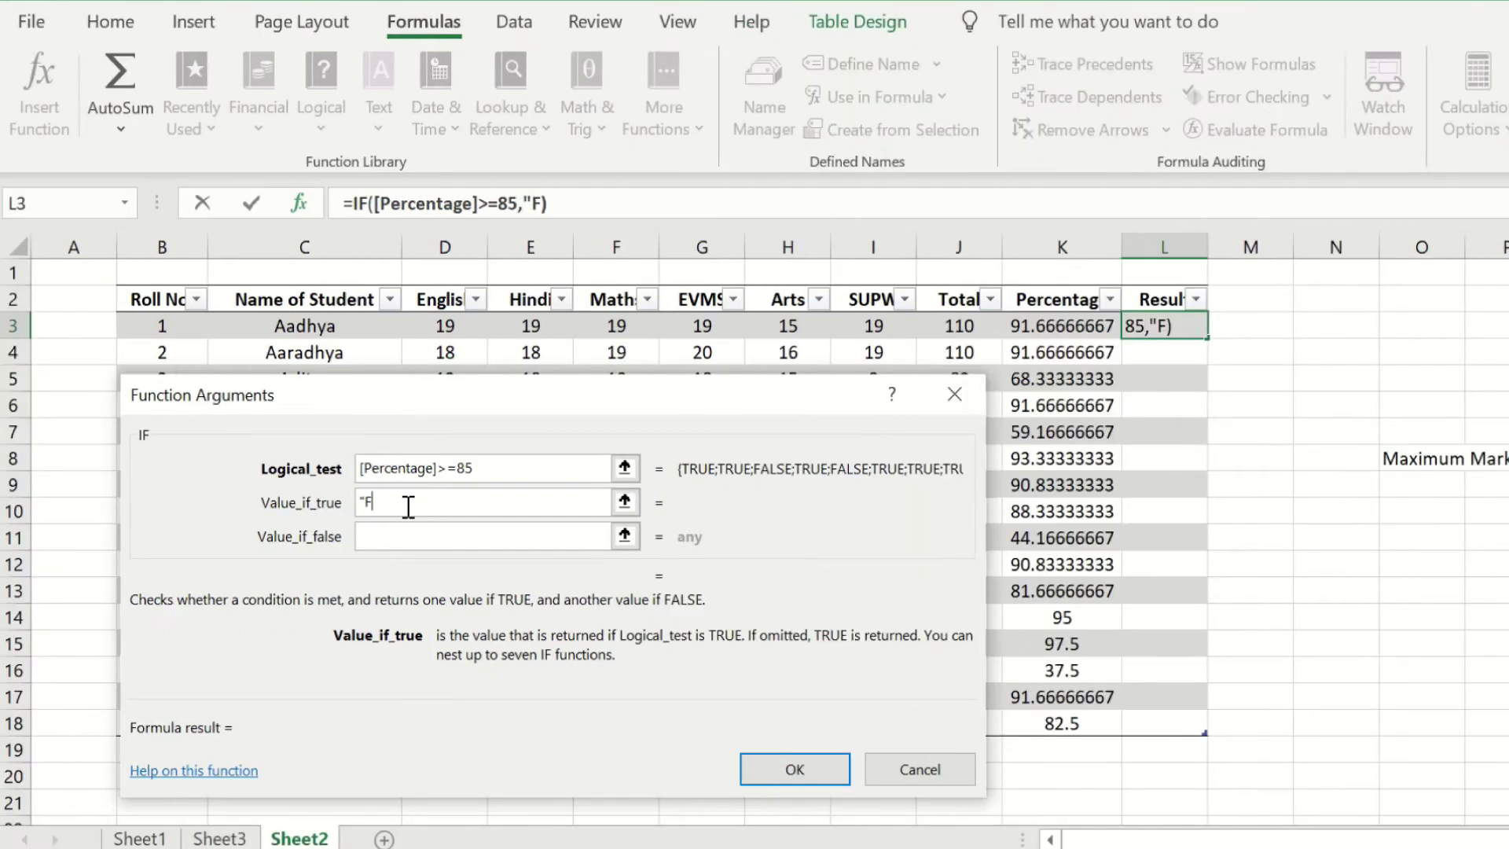
text(irst")
Nest a second IF function as the value if false, with the logical test [Percentage]>=70.
click(401, 530)
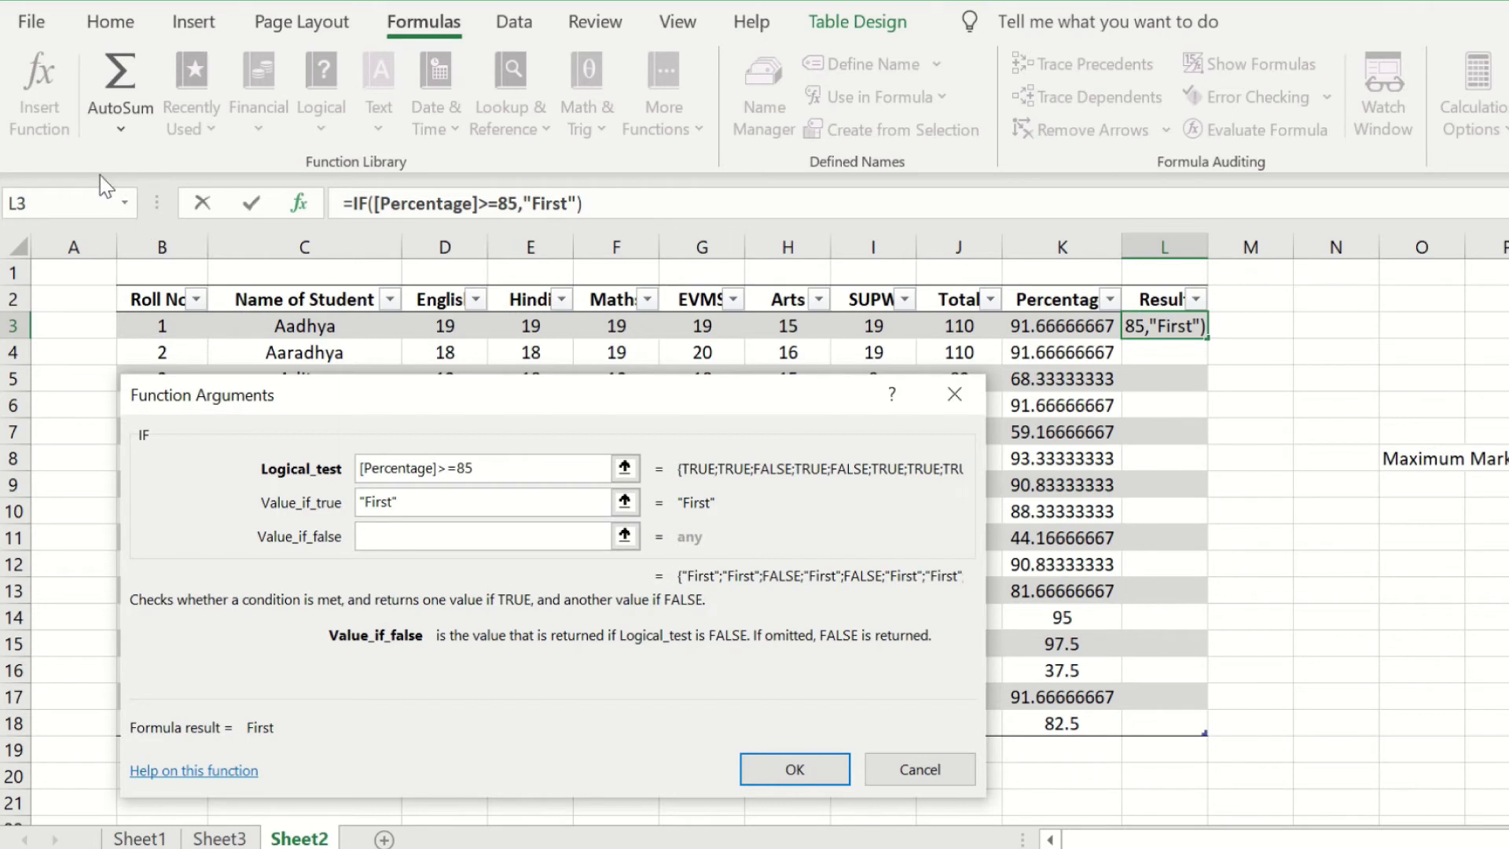
click(123, 206)
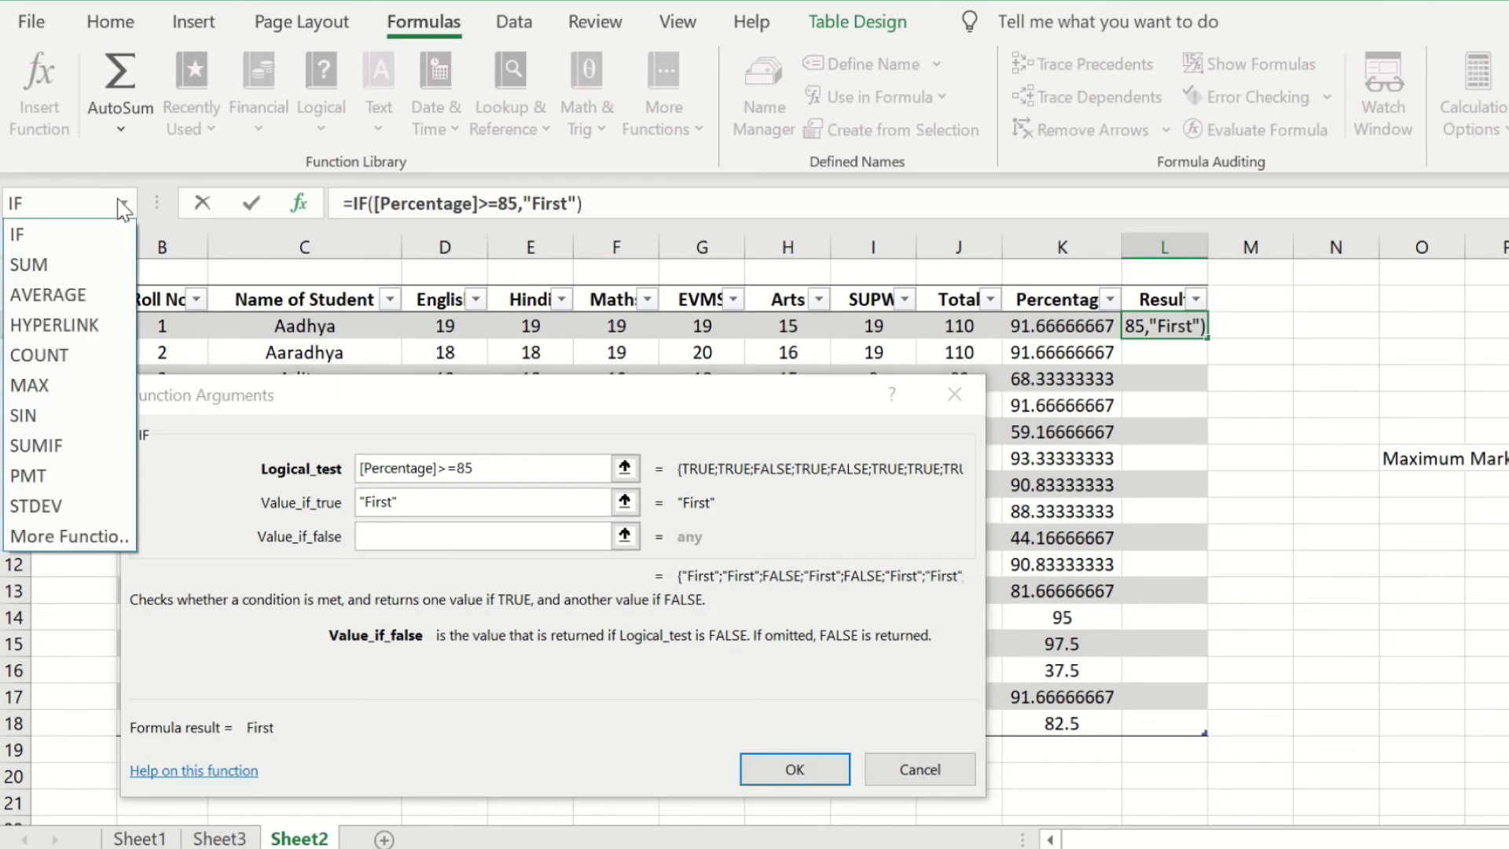
click(71, 236)
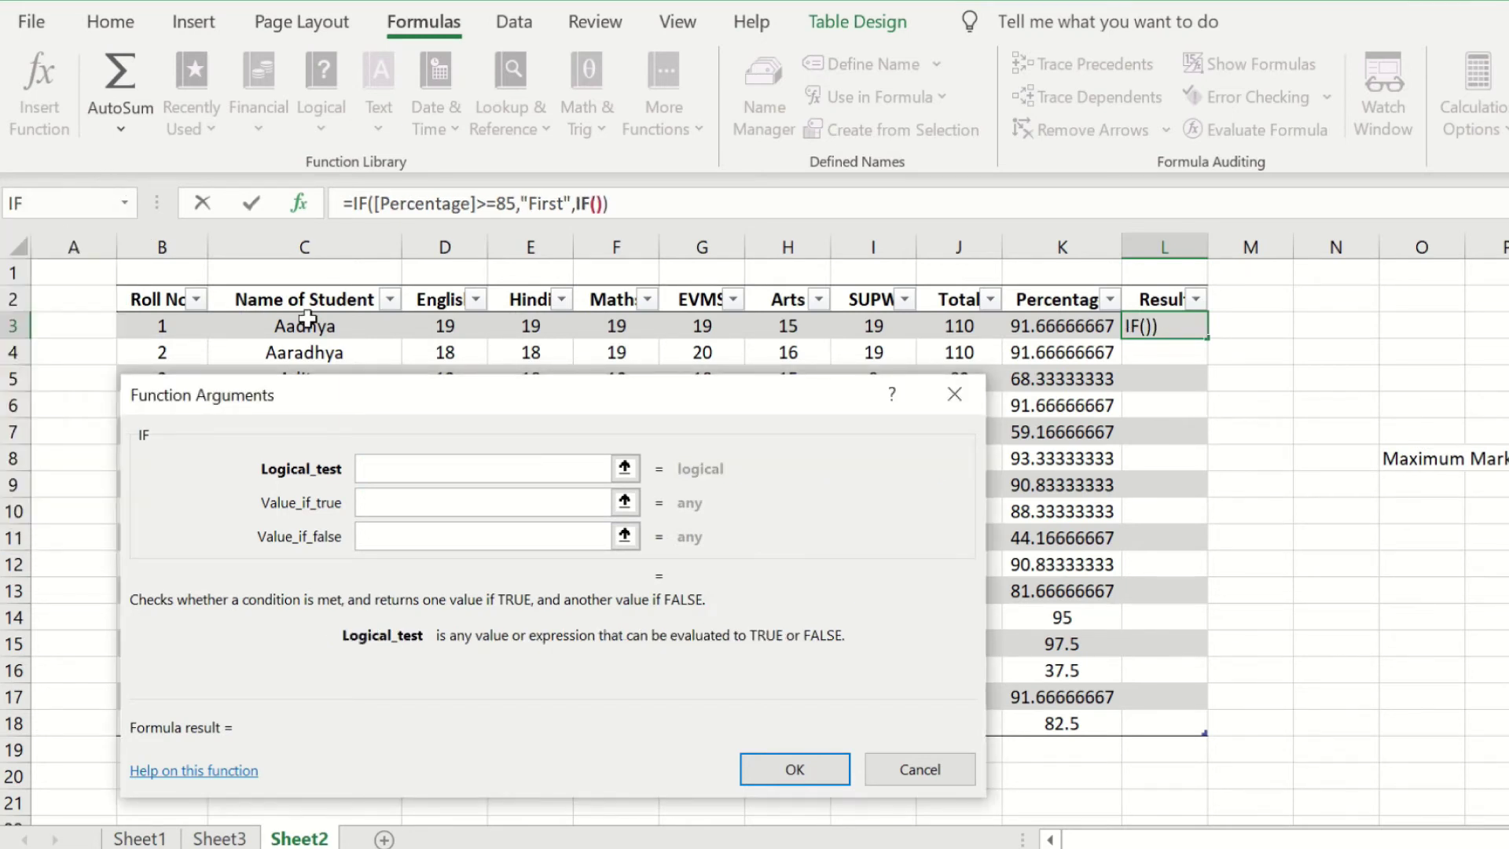
click(1033, 327)
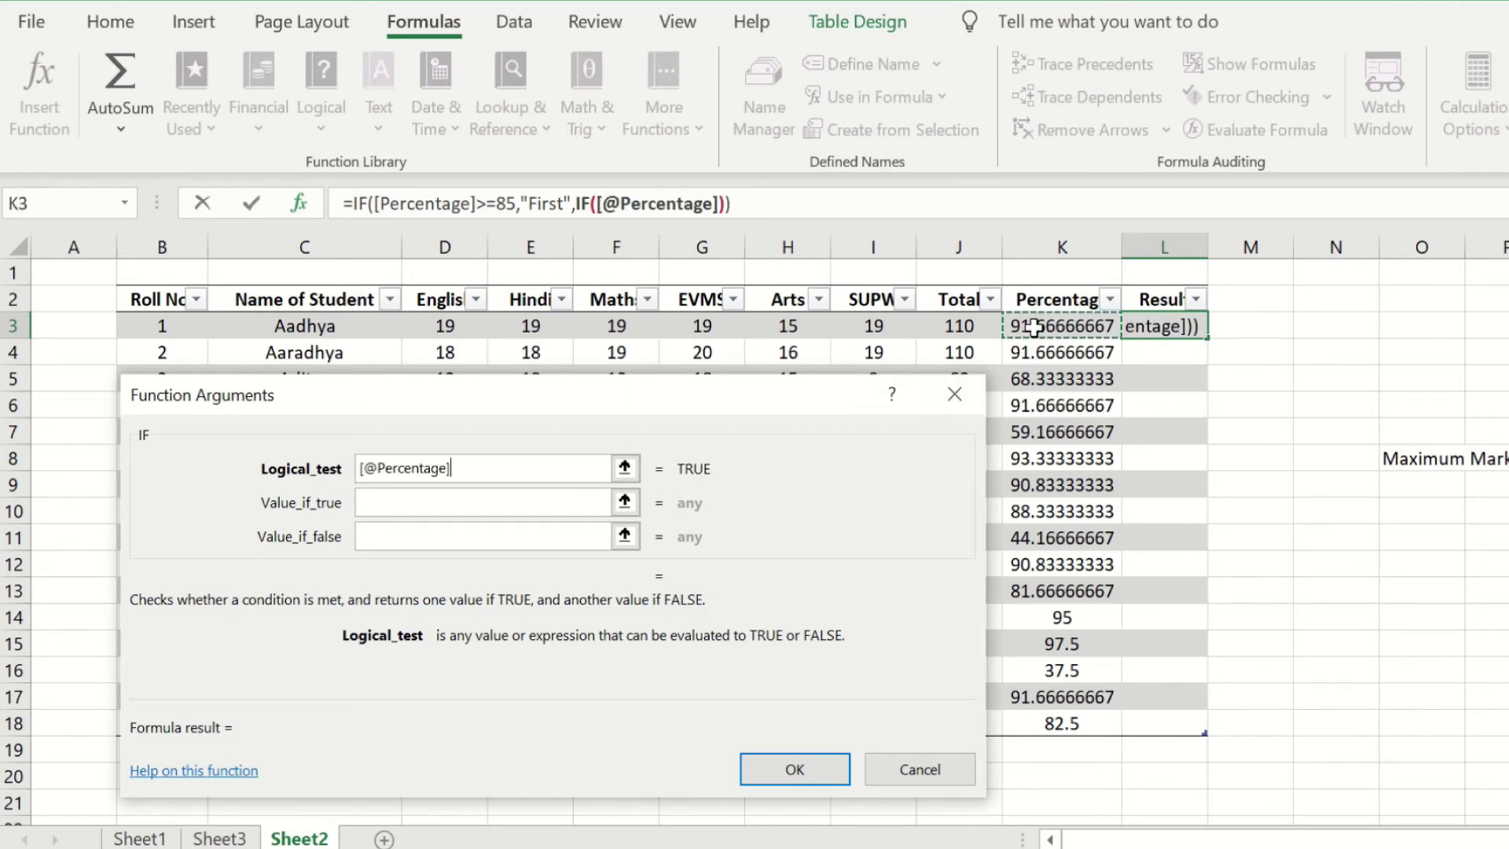
click(378, 470)
key(BackSpace)
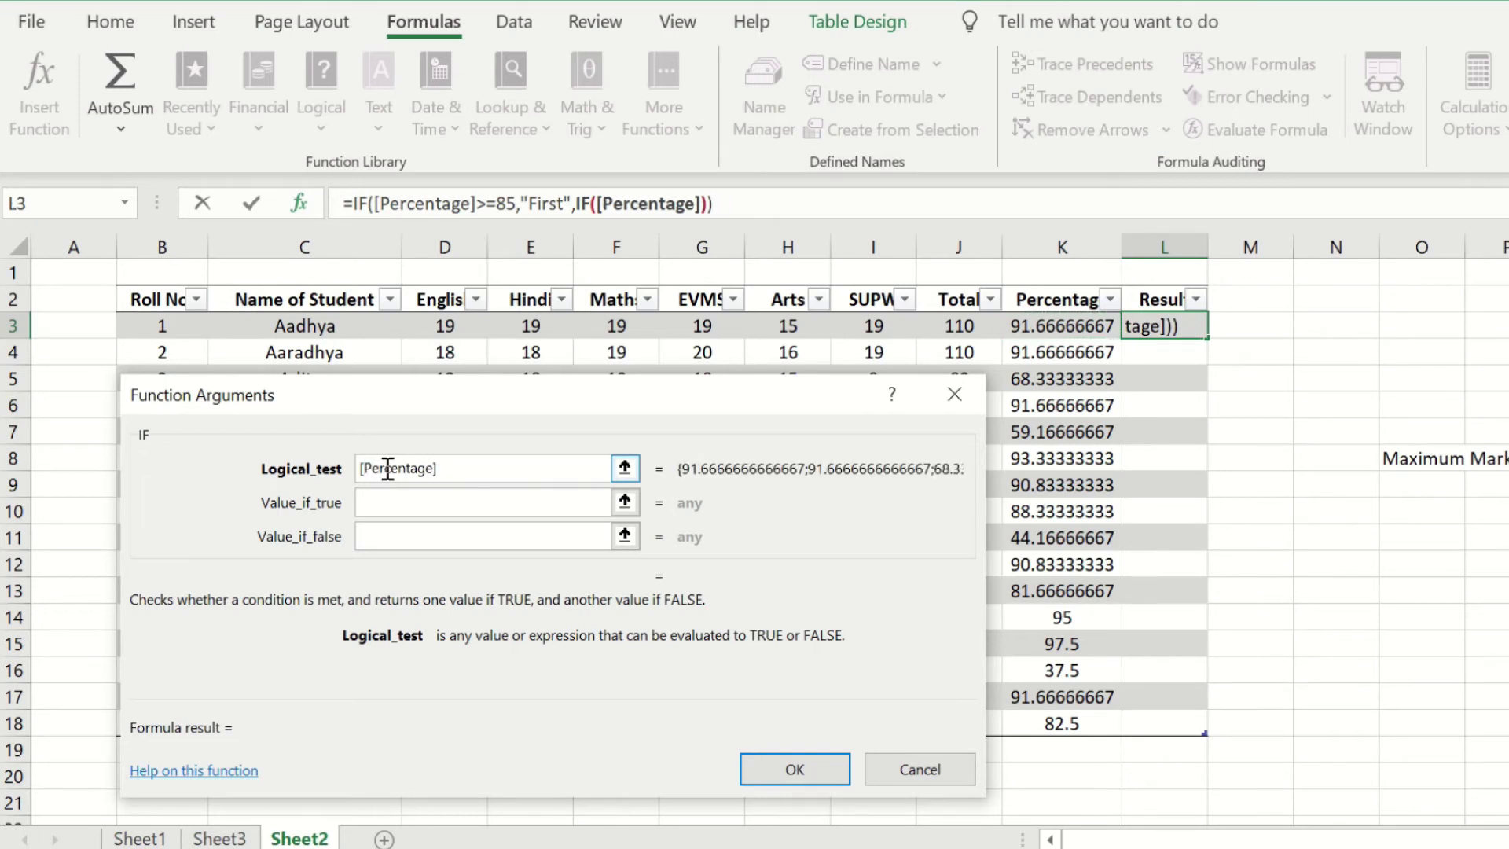
click(452, 468)
text(>=)
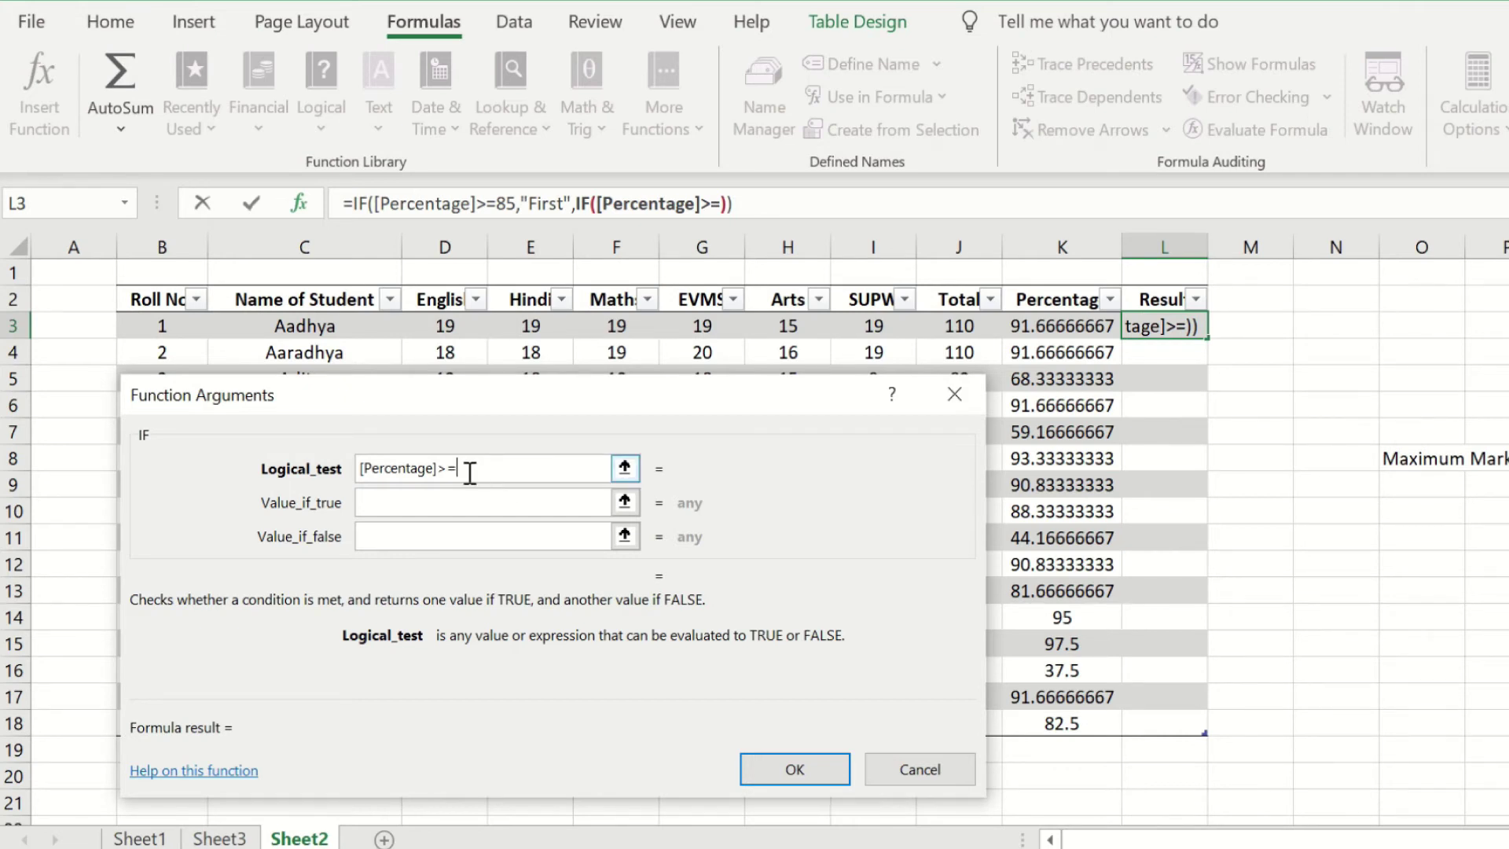
text(70)
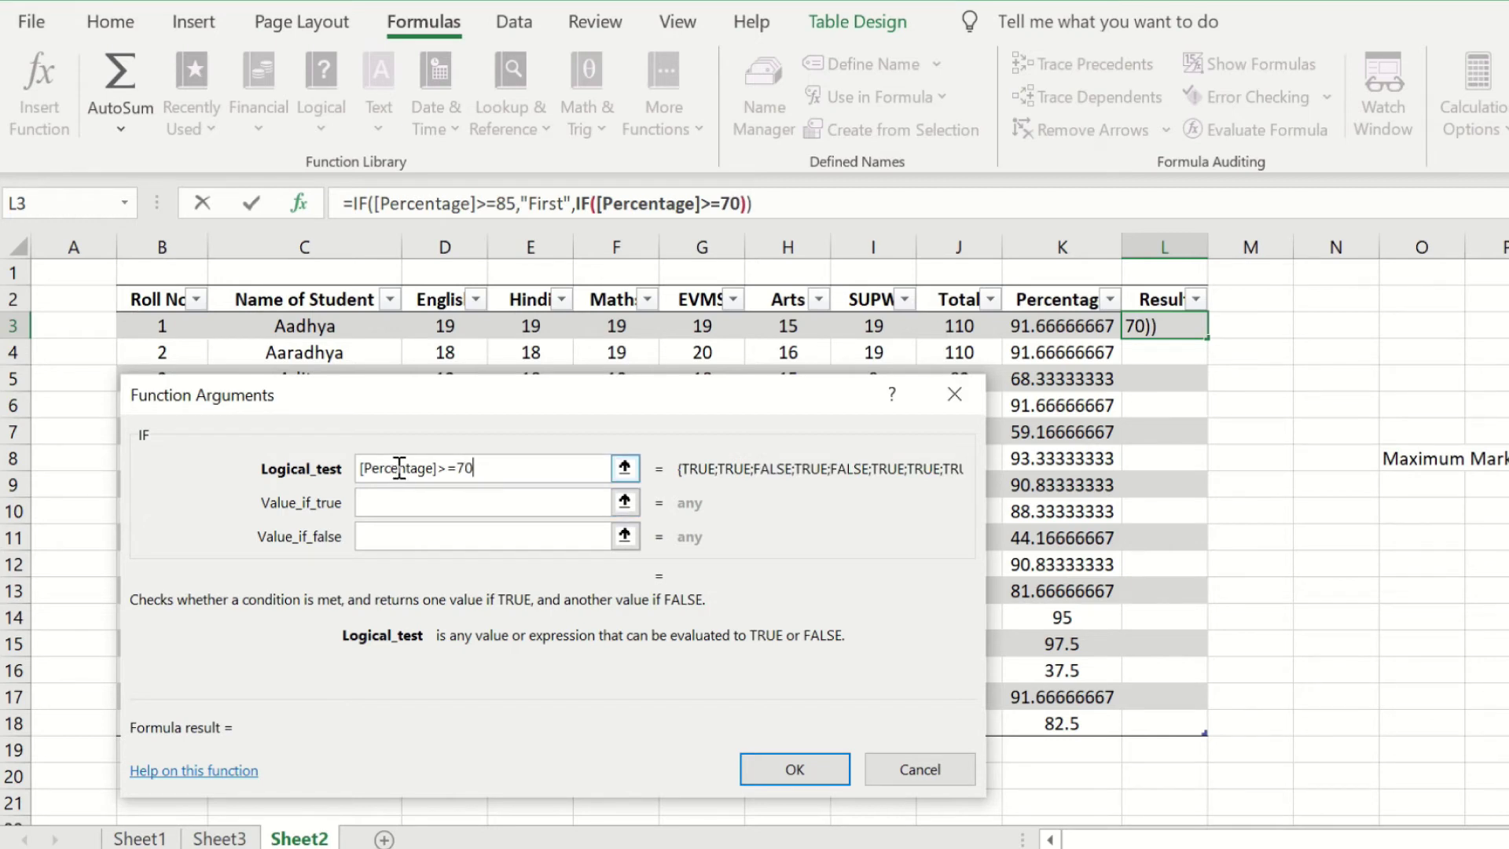
Set the second IF function's value if true to "Second".
click(439, 507)
text(")
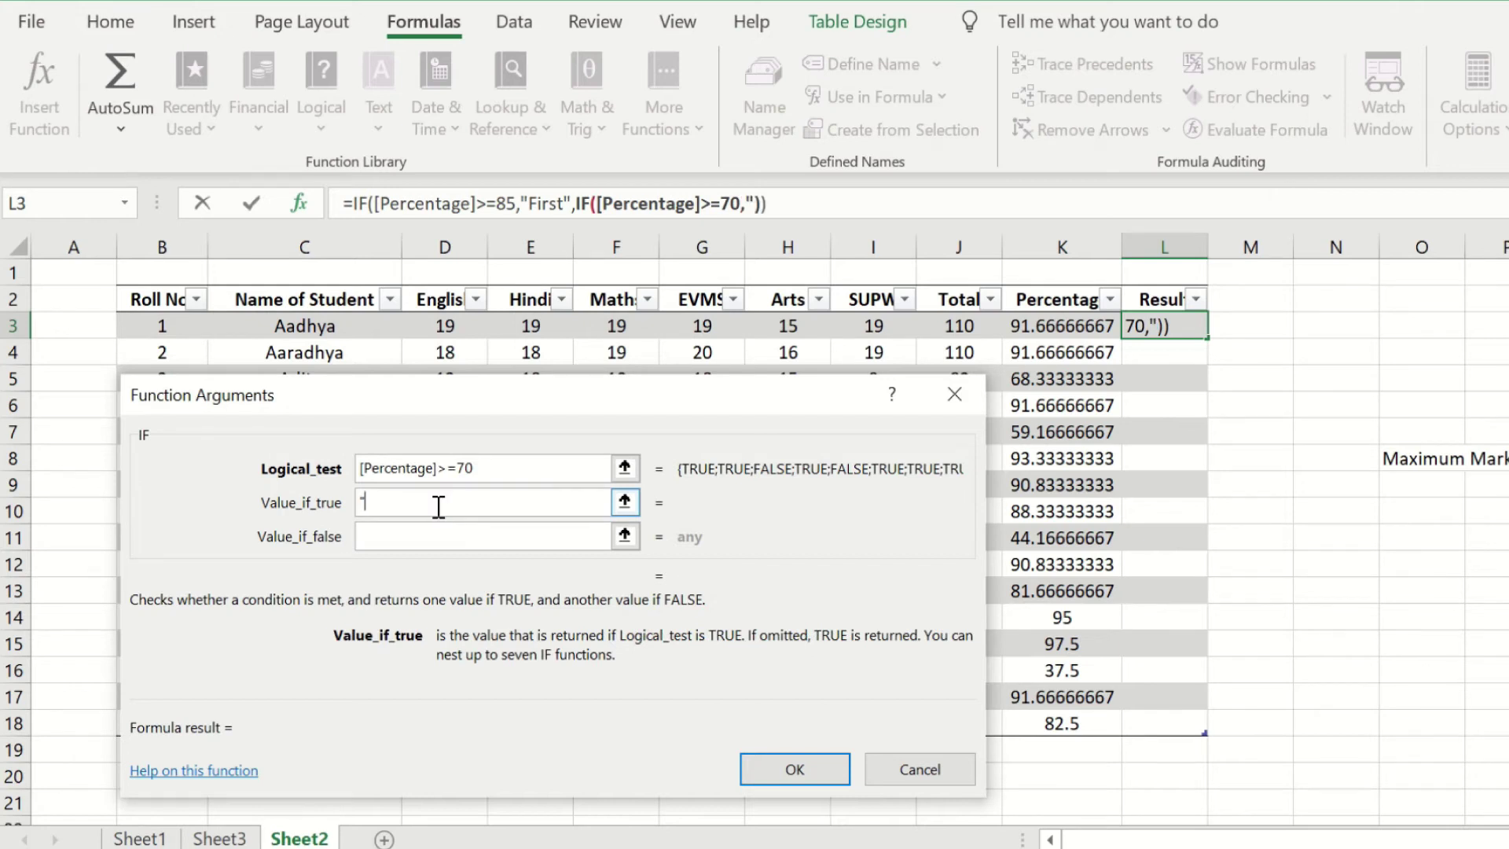
text(Second)
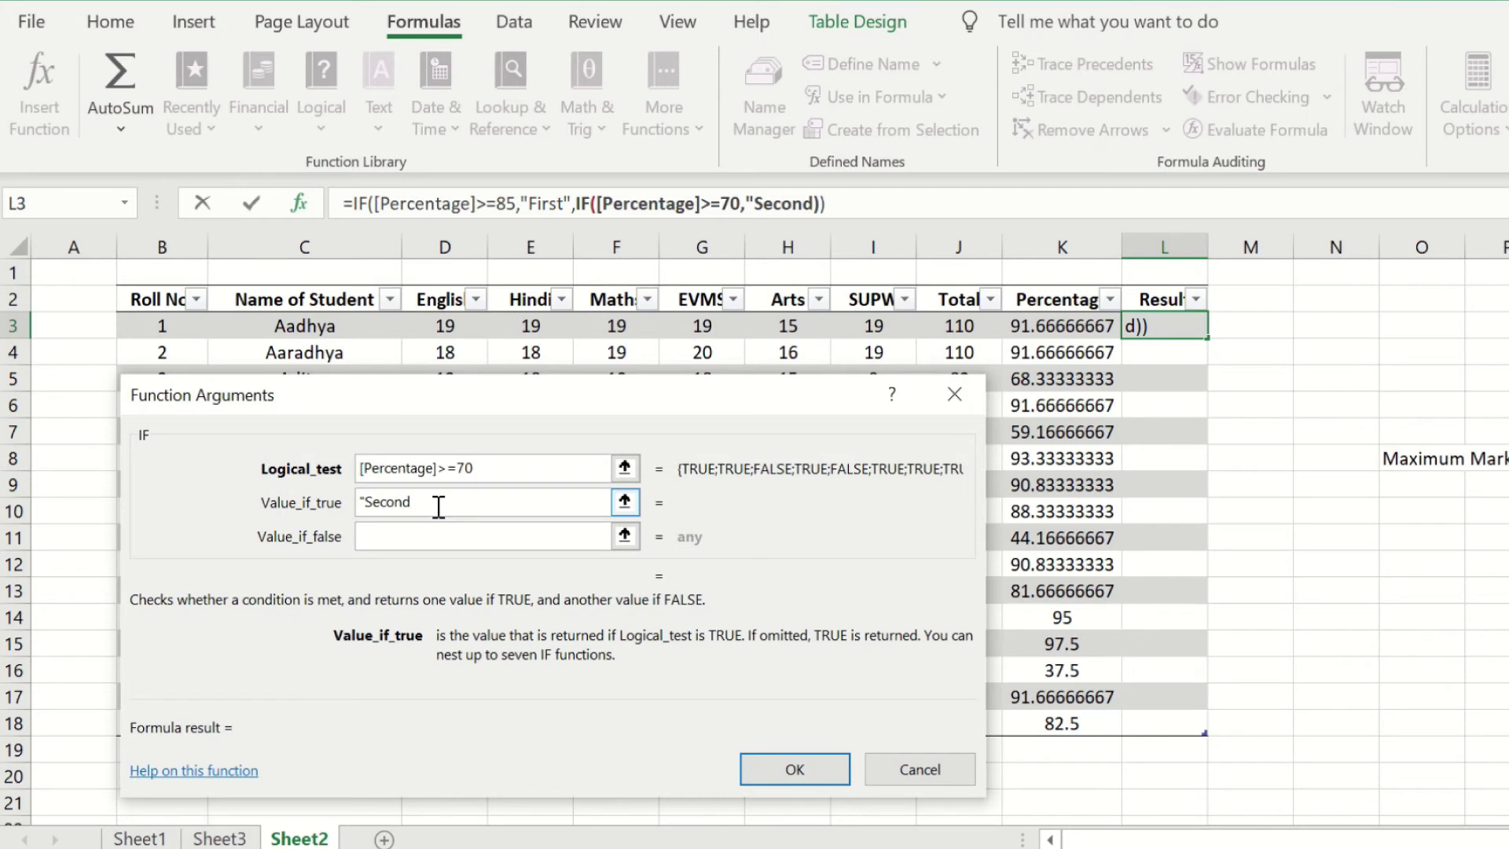
text(")
Nest a third IF function as the second one's value if false, with the logical test [Percentage]>=60.
click(404, 534)
click(404, 534)
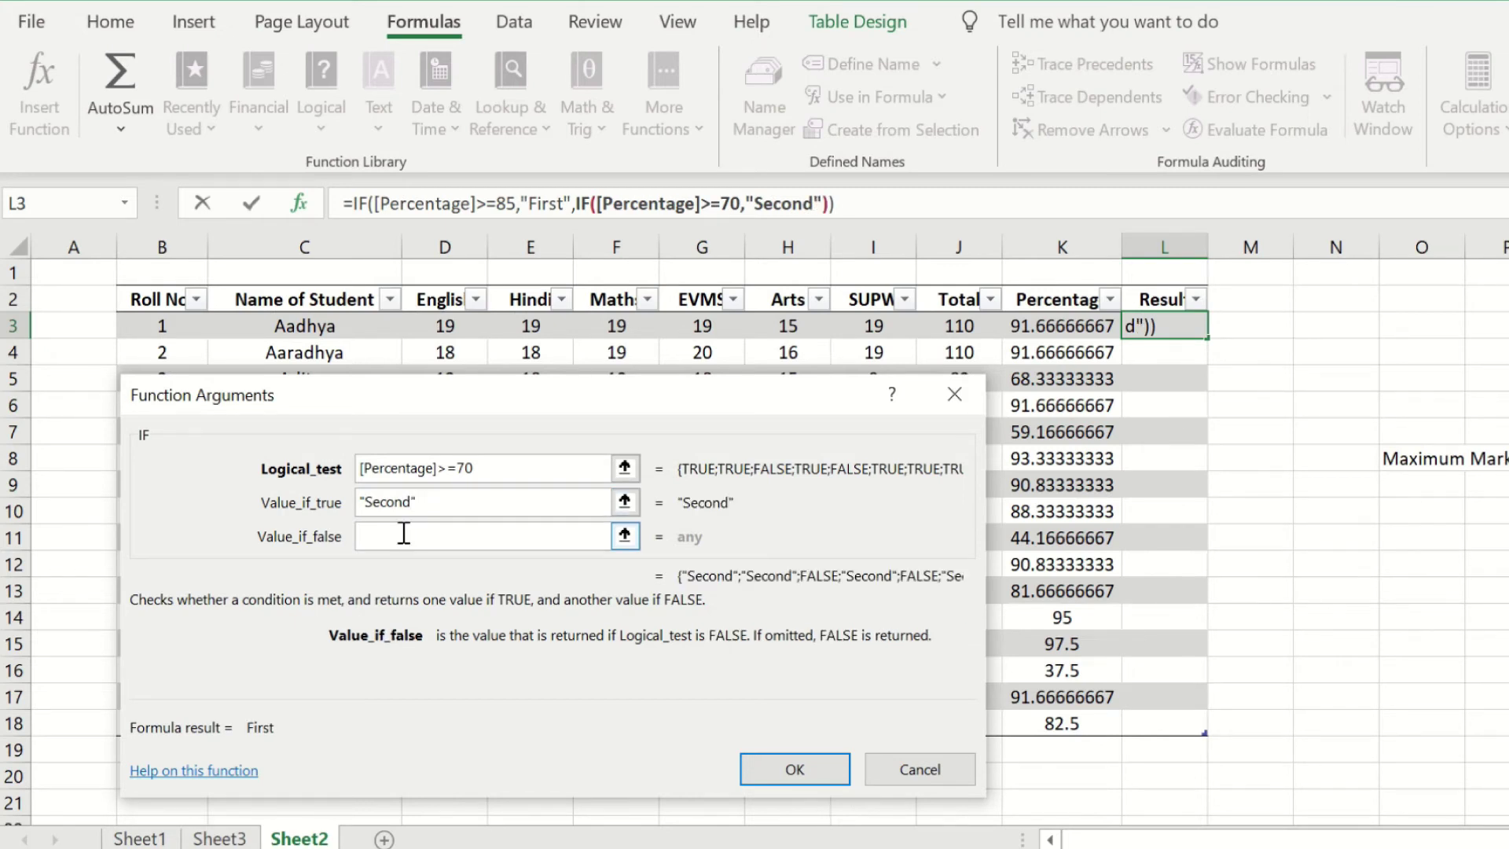
click(126, 205)
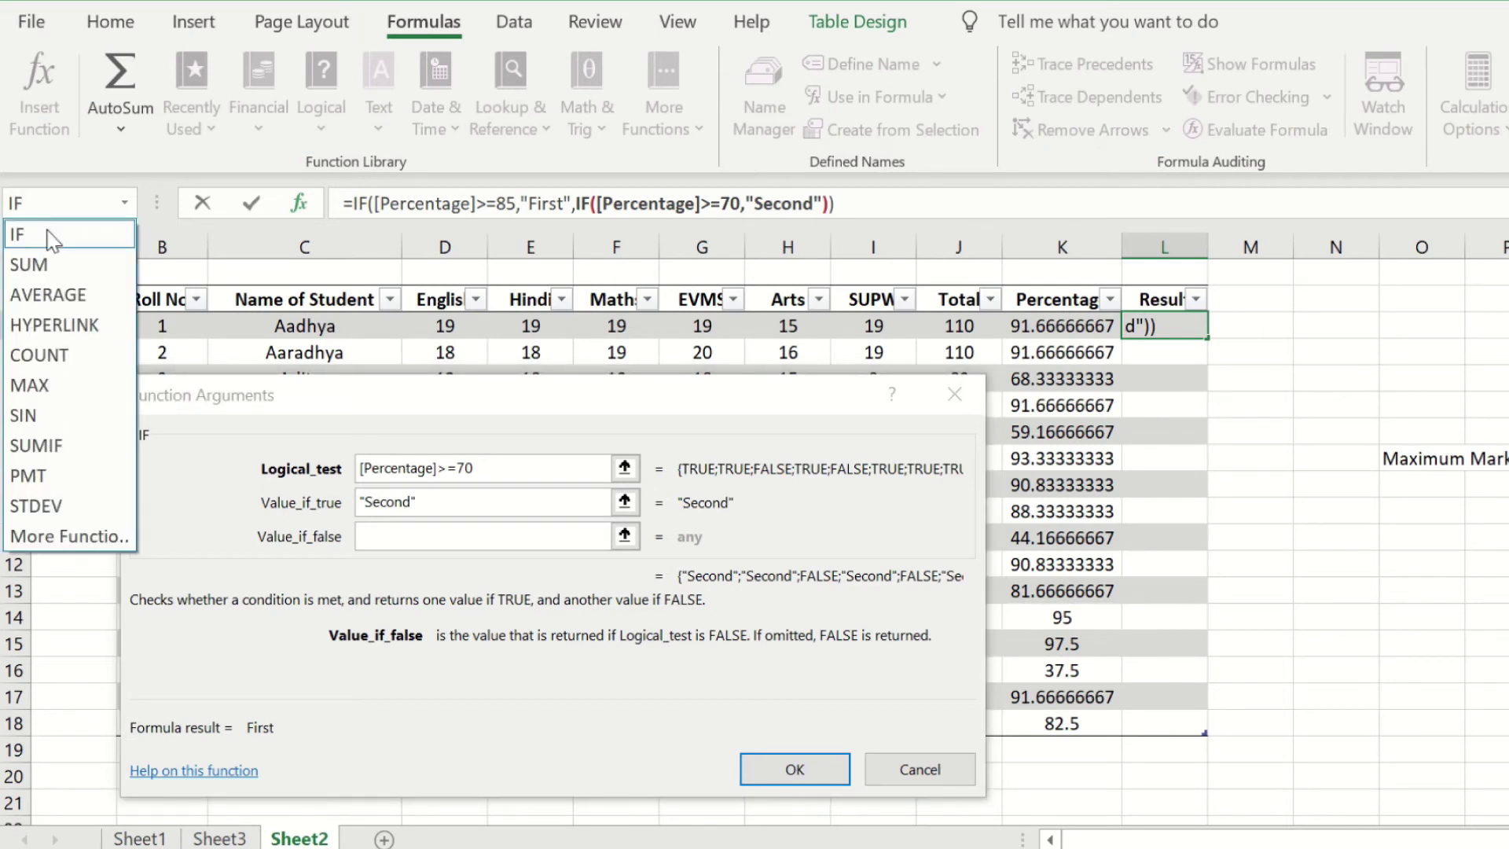
click(52, 236)
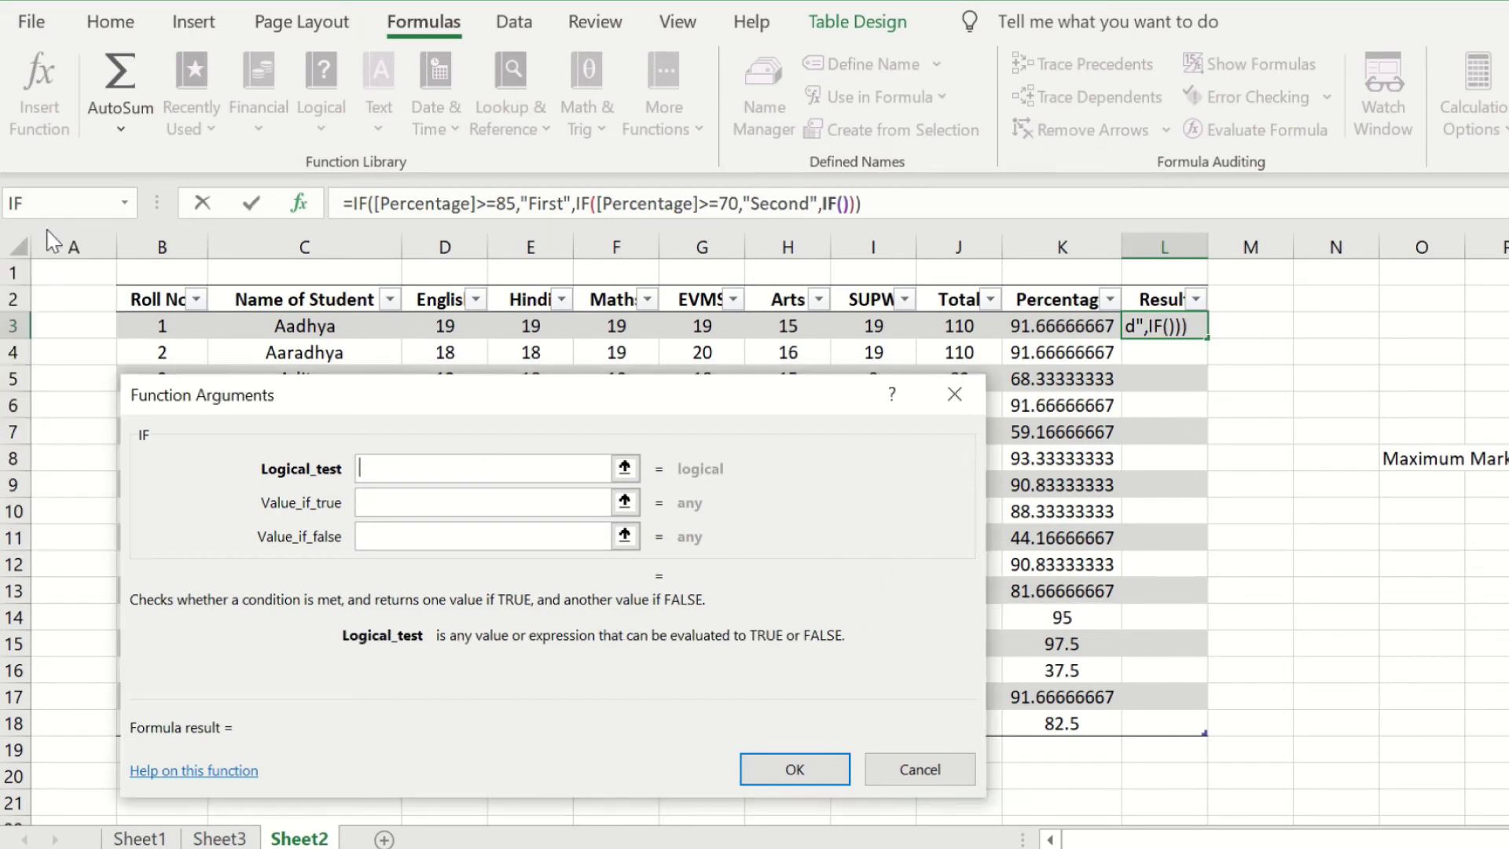
click(1100, 324)
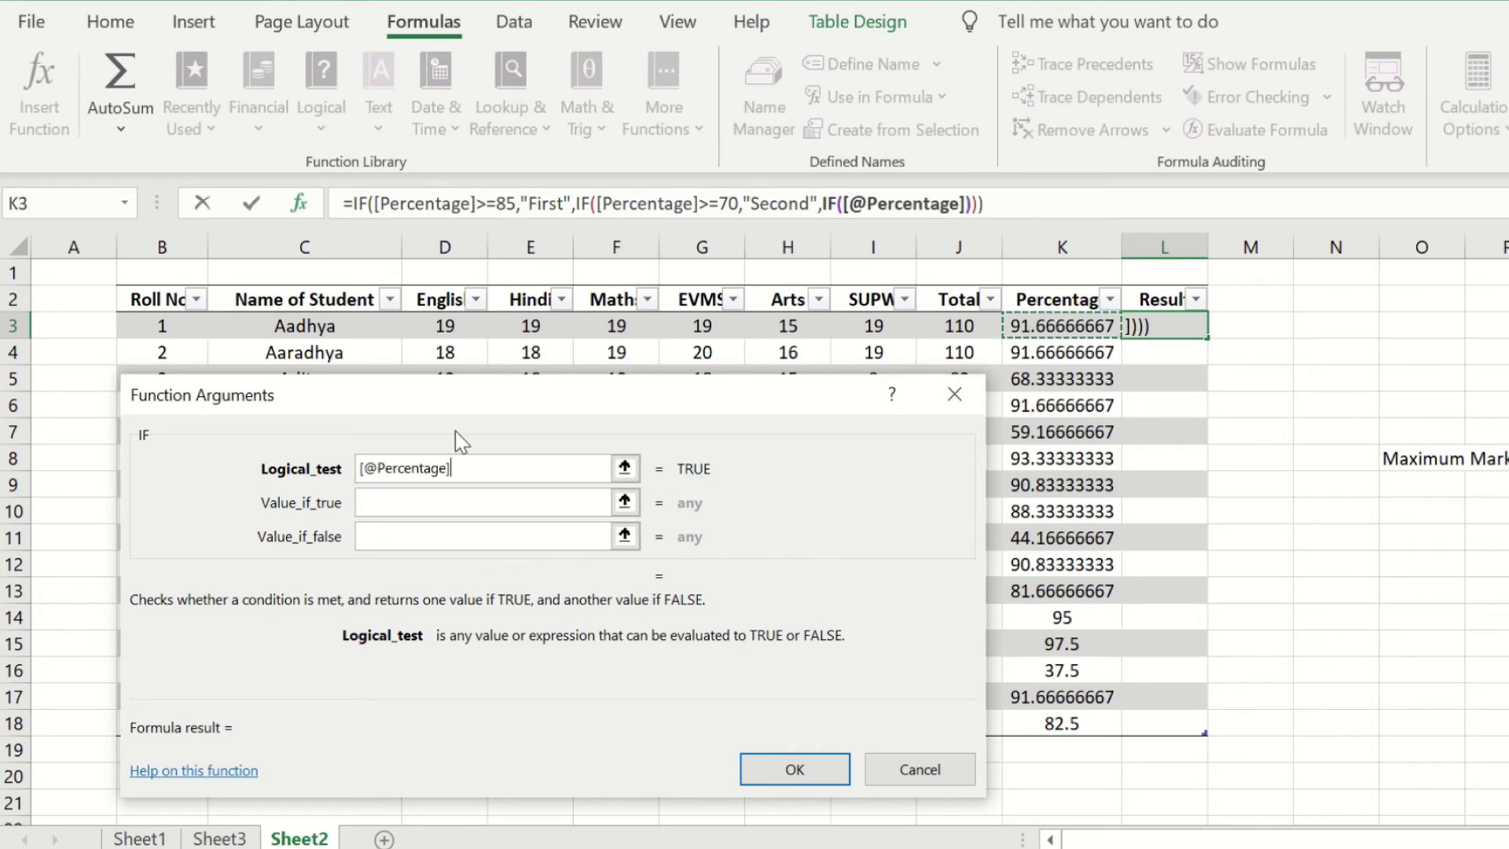
click(377, 469)
key(BackSpace)
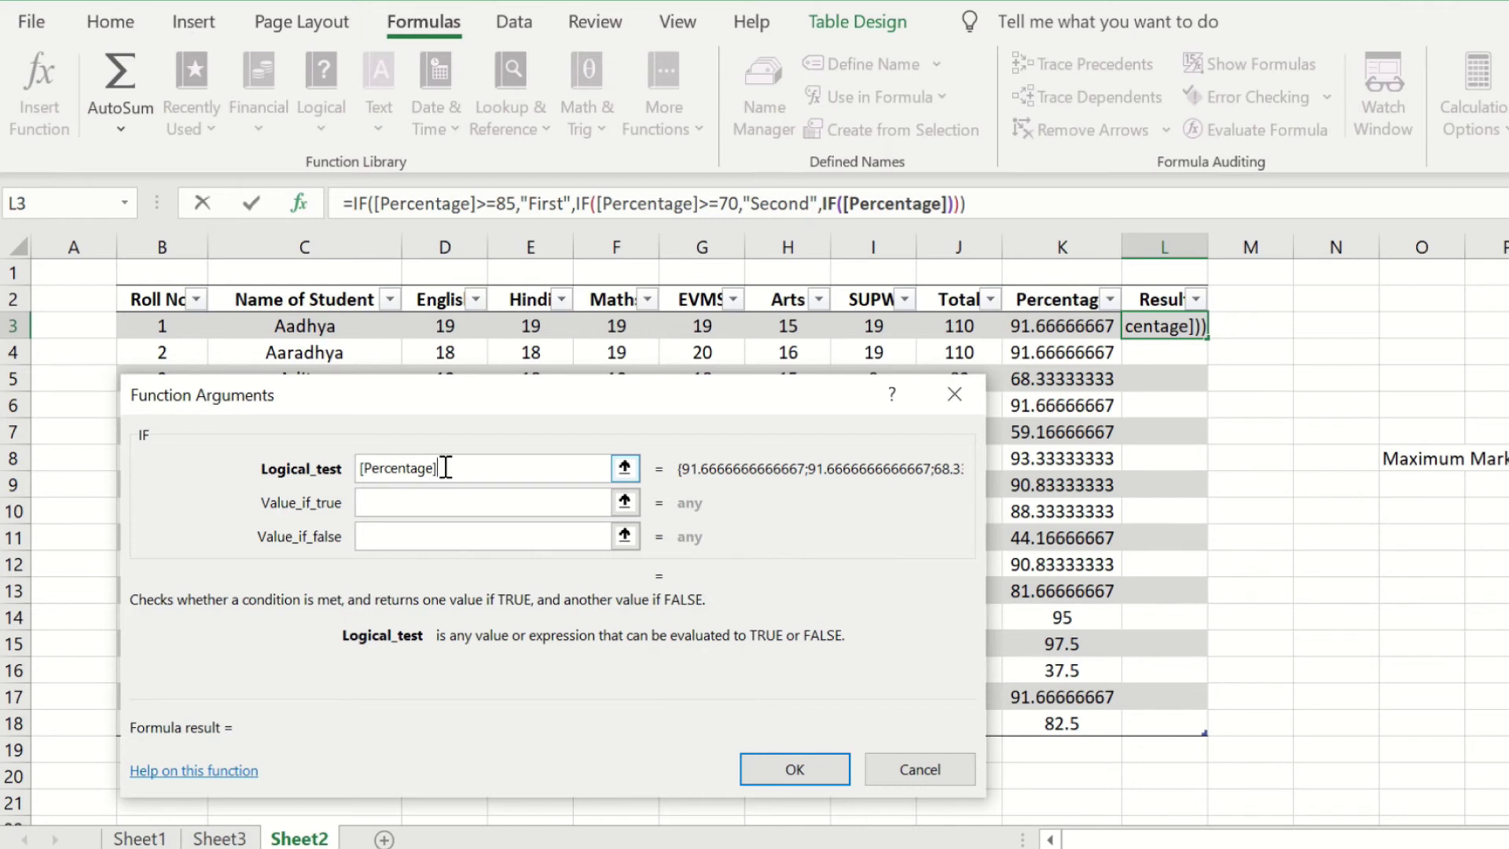
text(>)
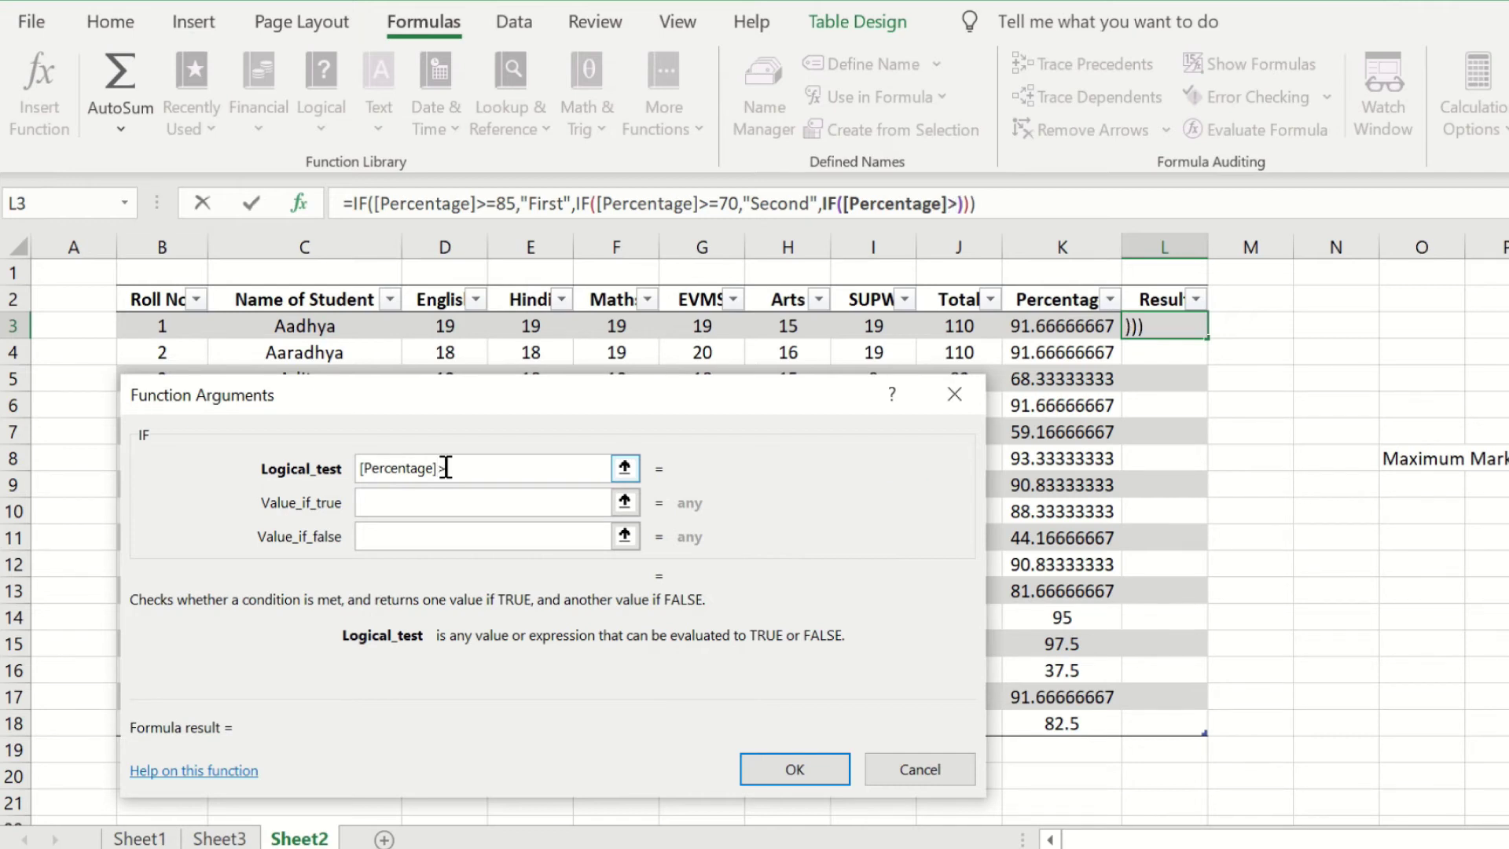
text(=60)
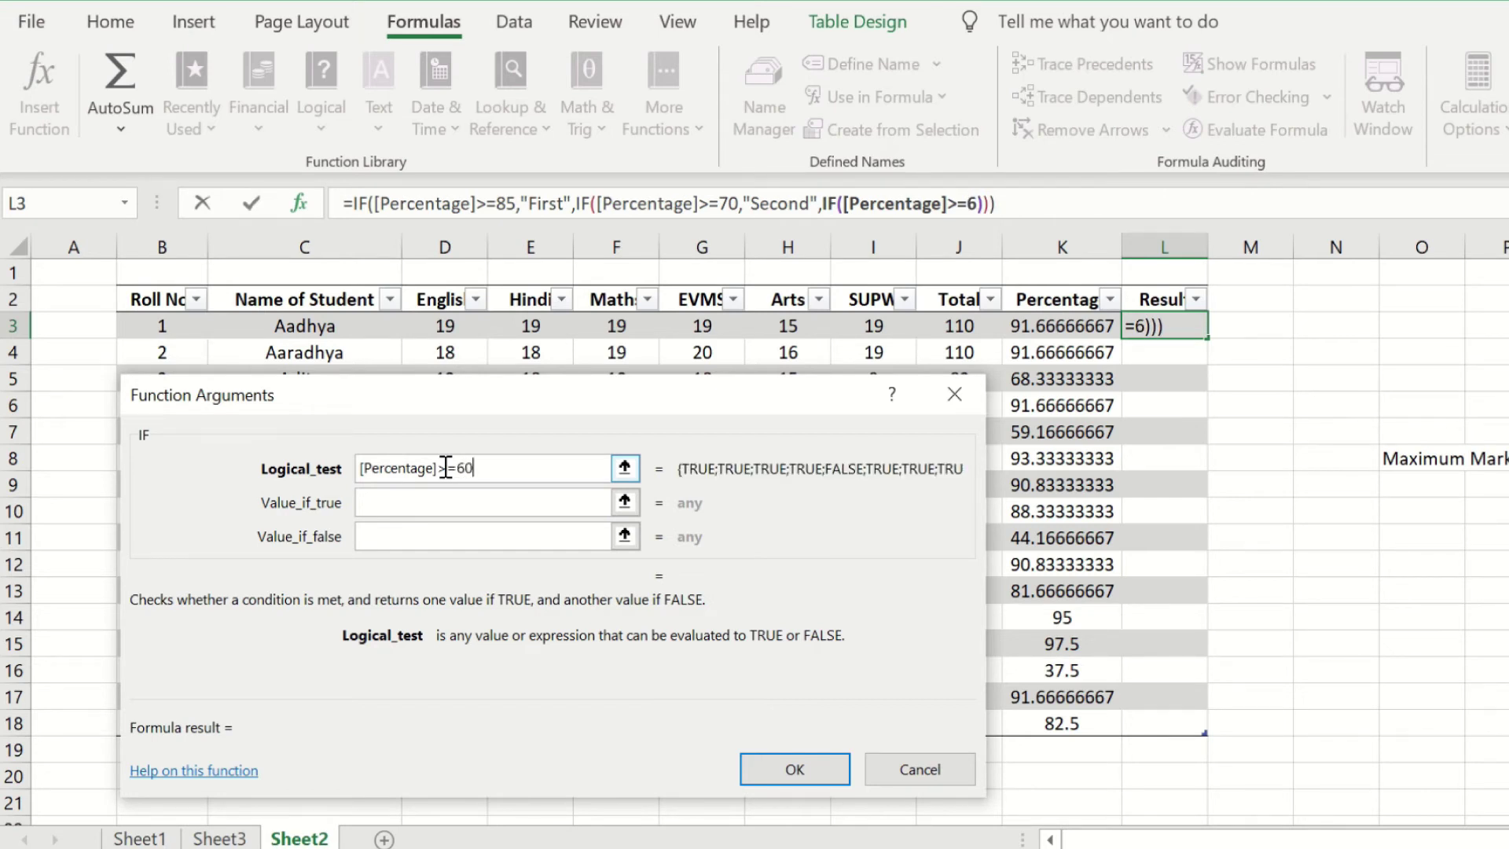
Set the third IF function to return "Third" if true and "Fail" if false, and apply the formula.
click(417, 500)
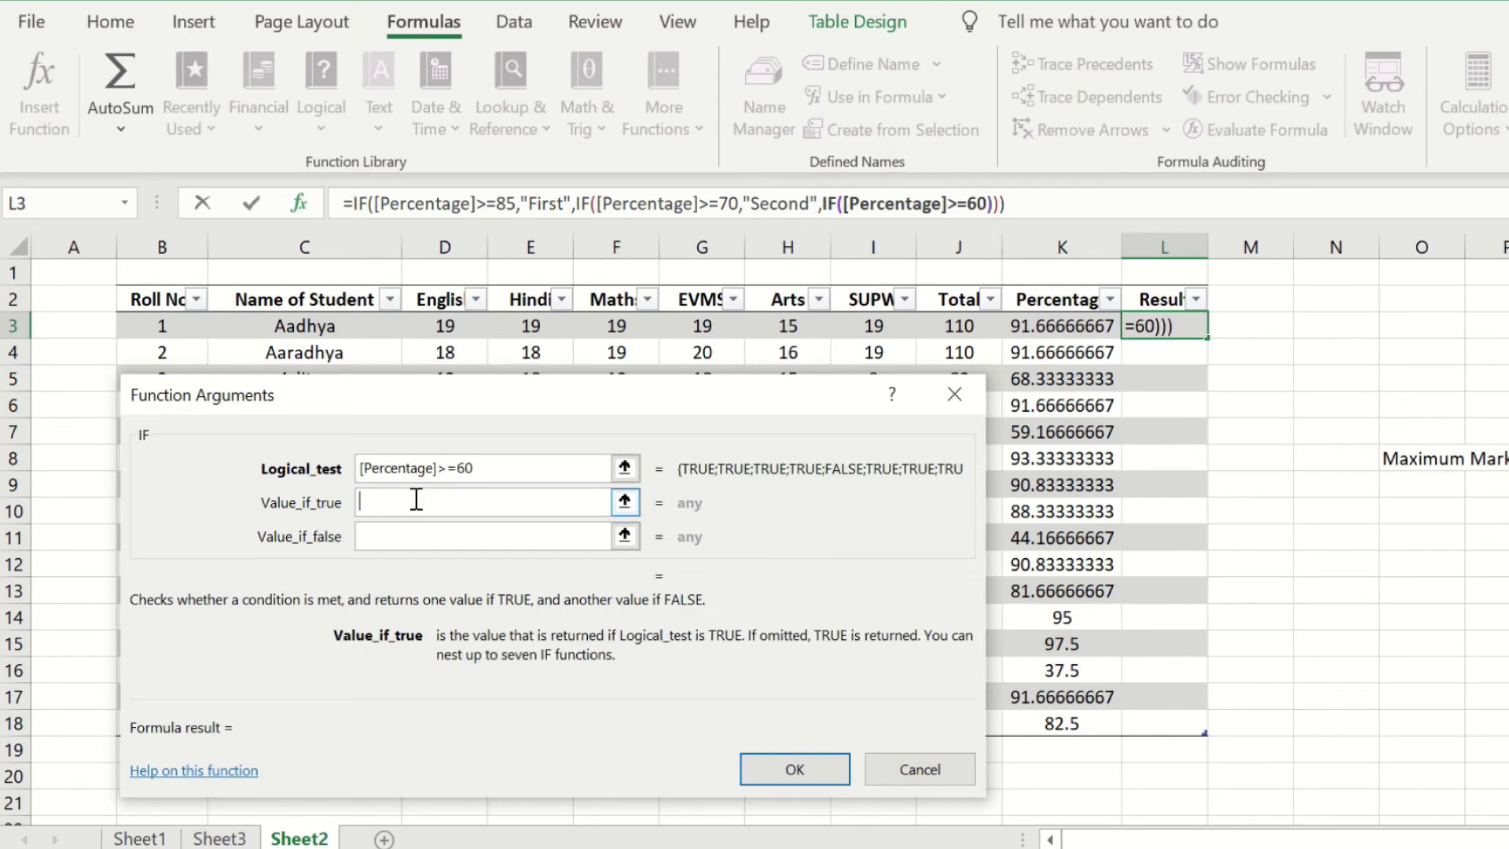
text("Third)
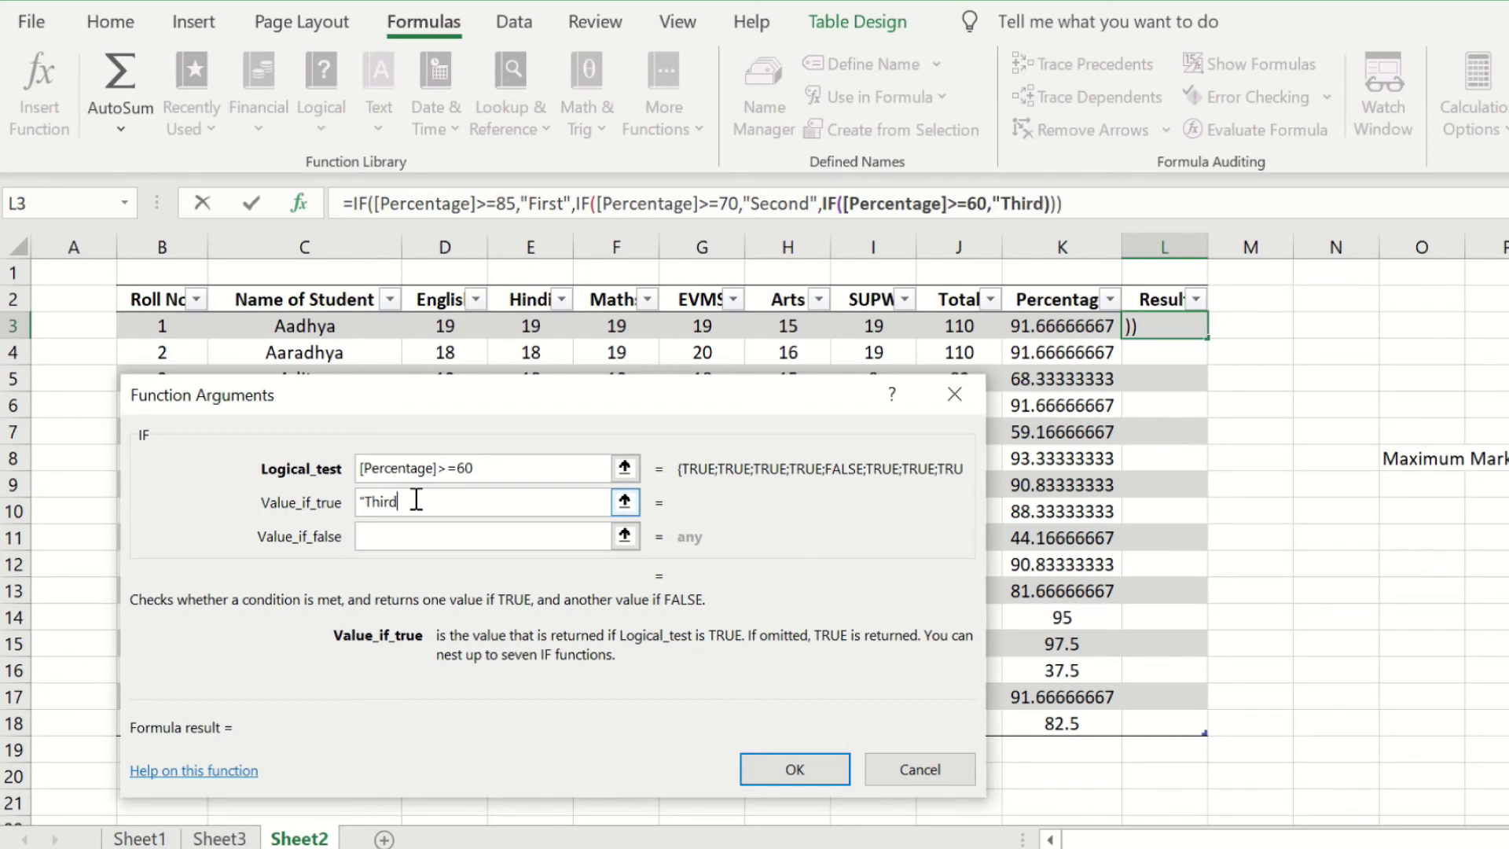
text(")
click(385, 536)
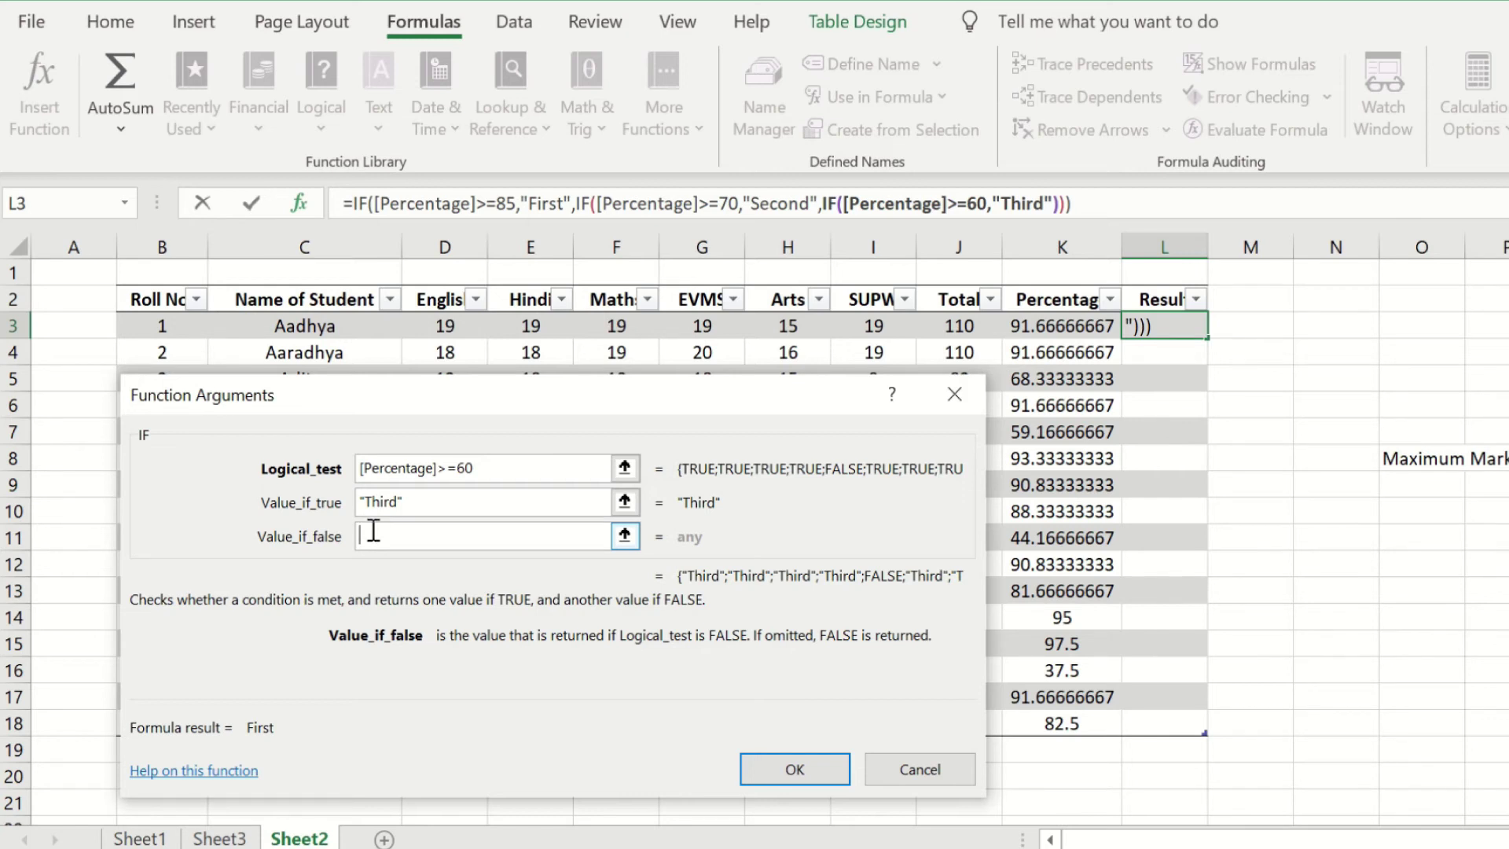
text("Fail)
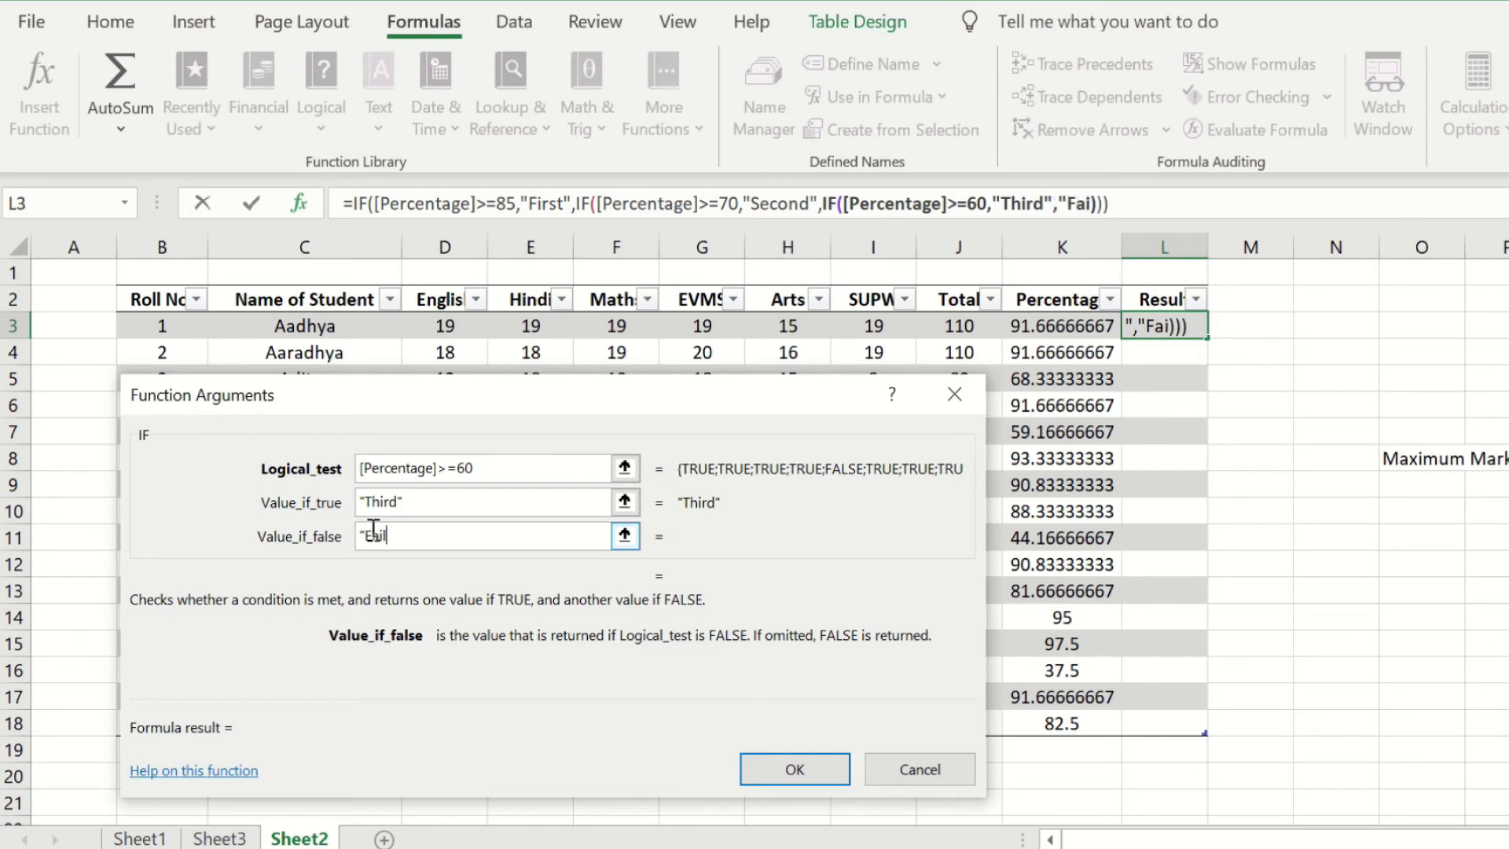
text(")
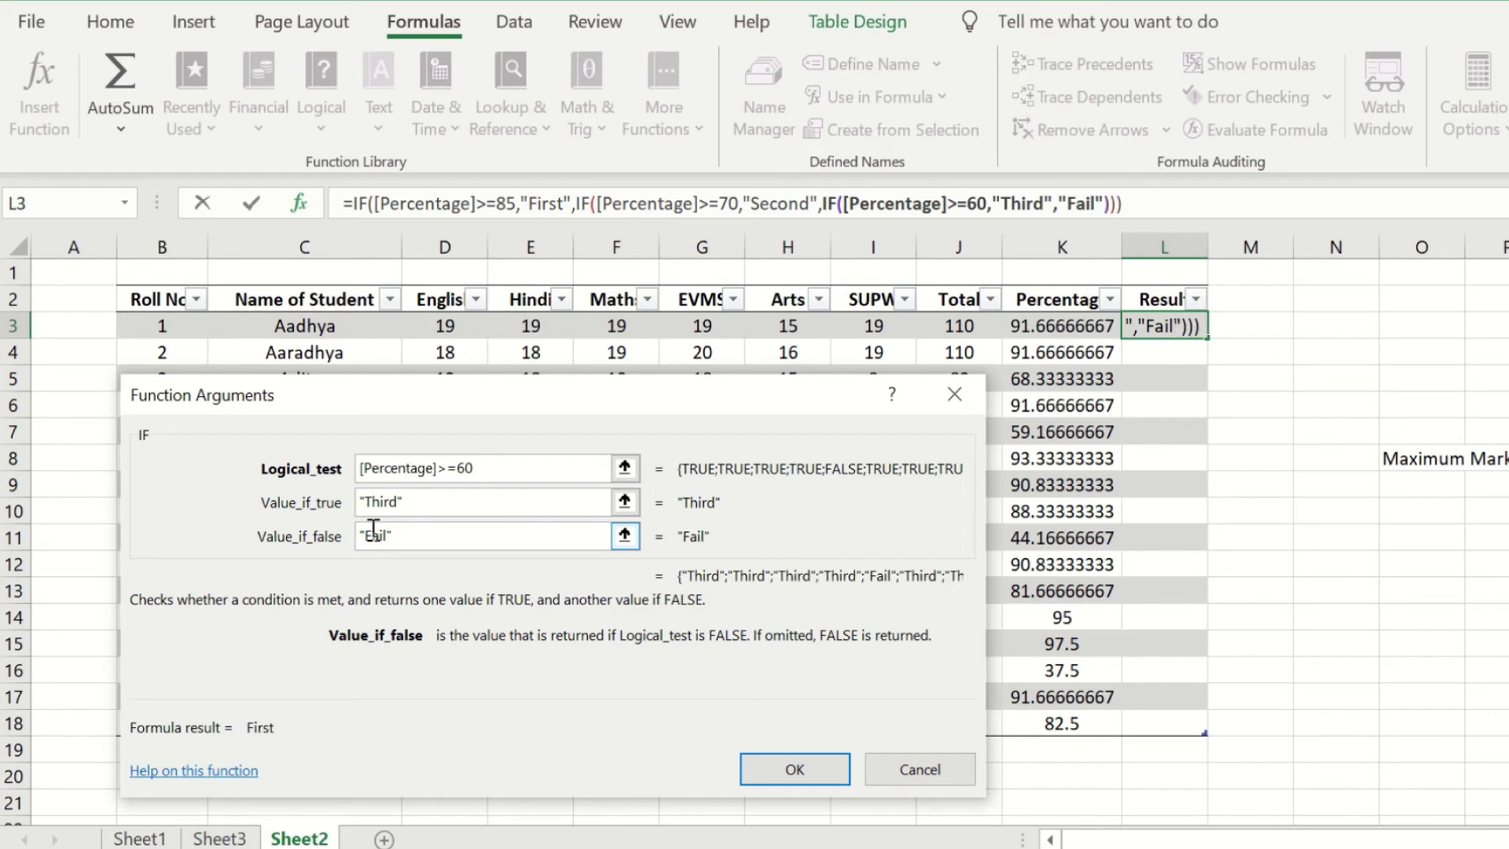
click(423, 497)
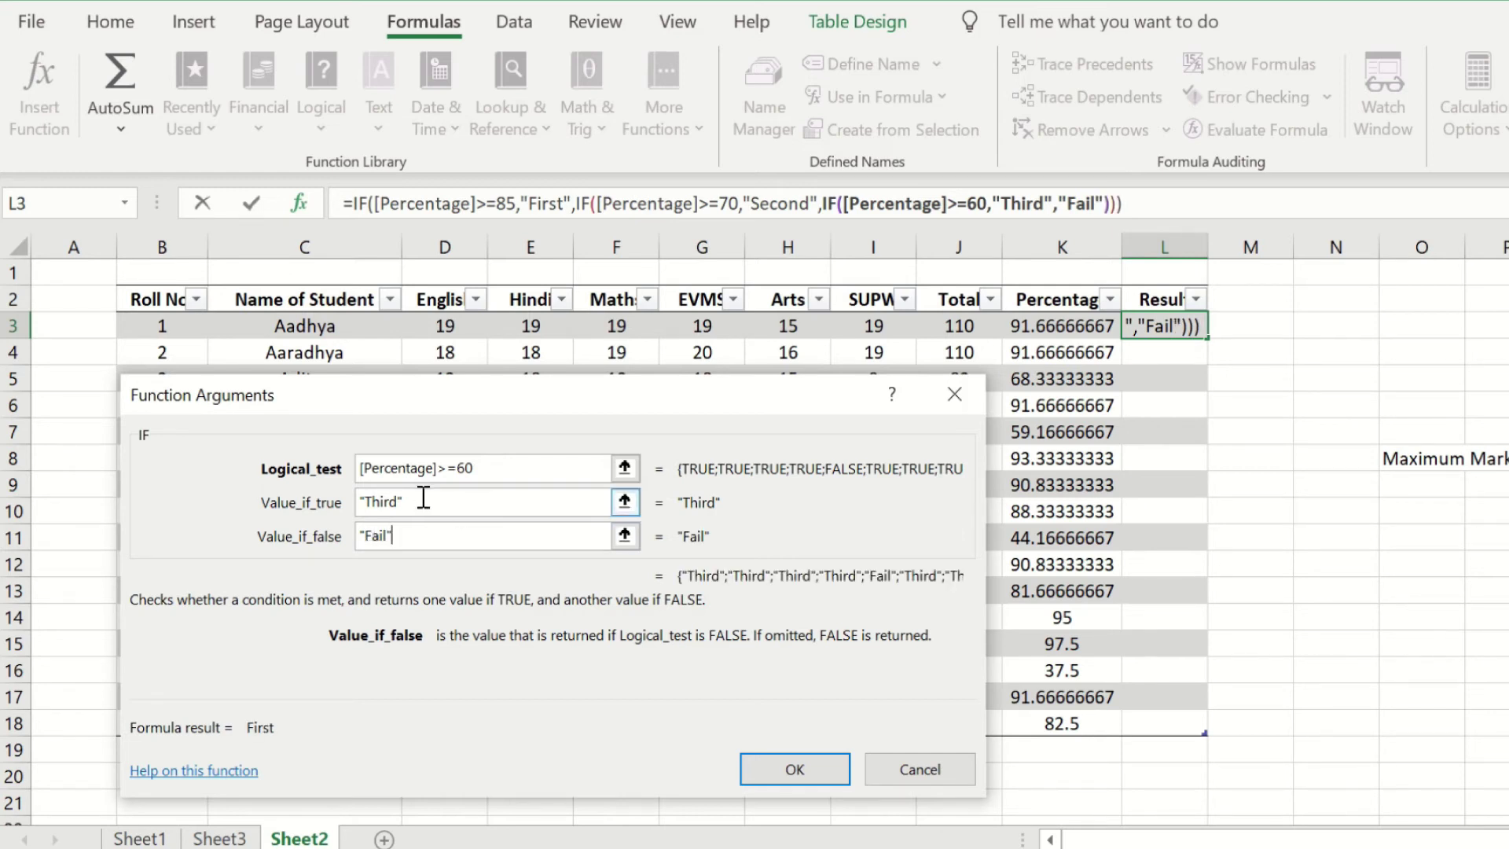
click(411, 536)
click(790, 769)
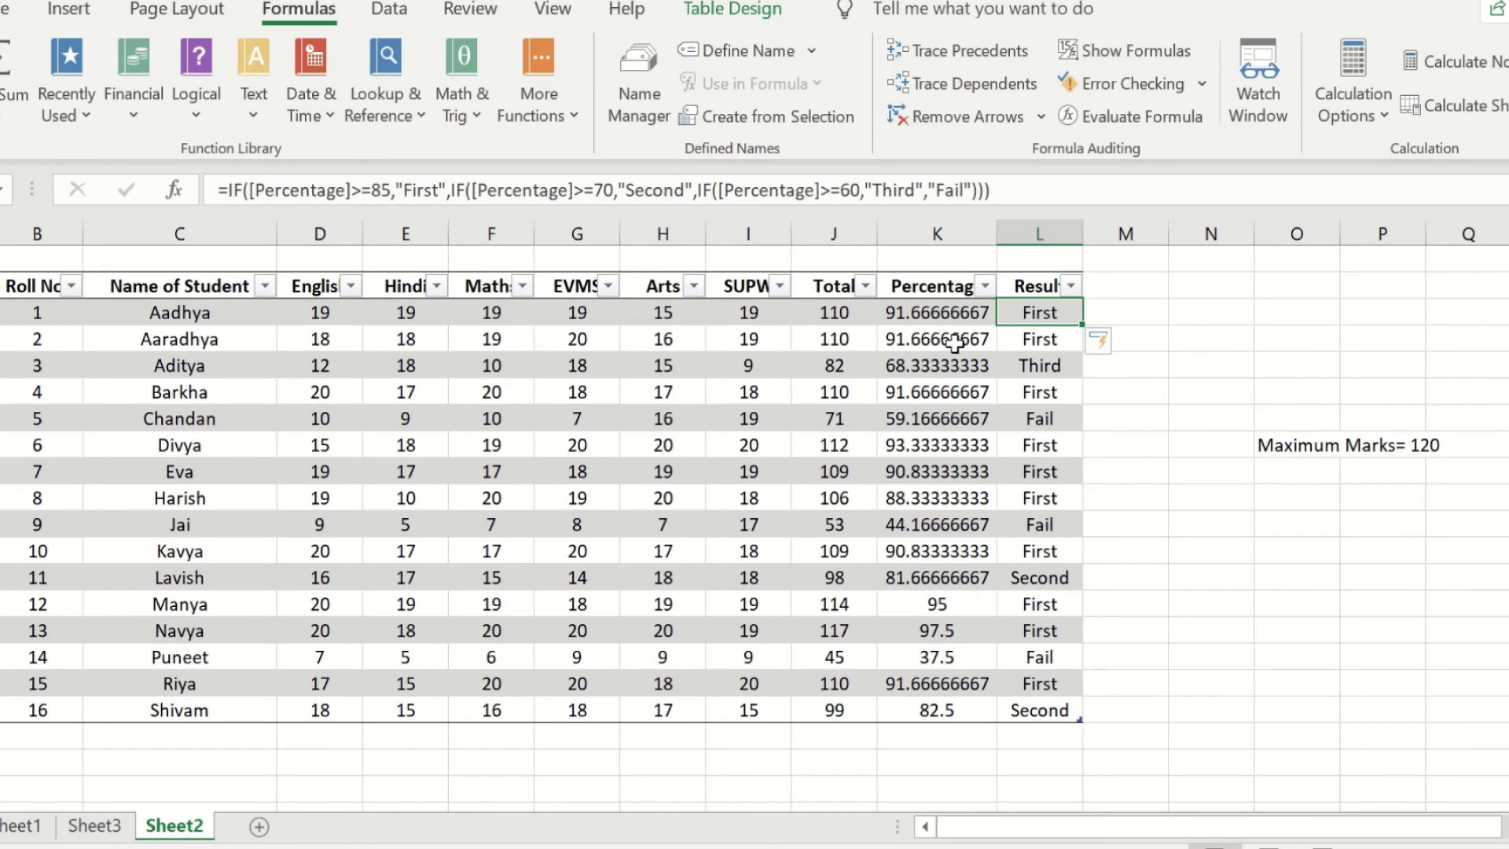
Check the percentage in row 5 against its result, and review the nested IF formula in cell L3.
click(952, 369)
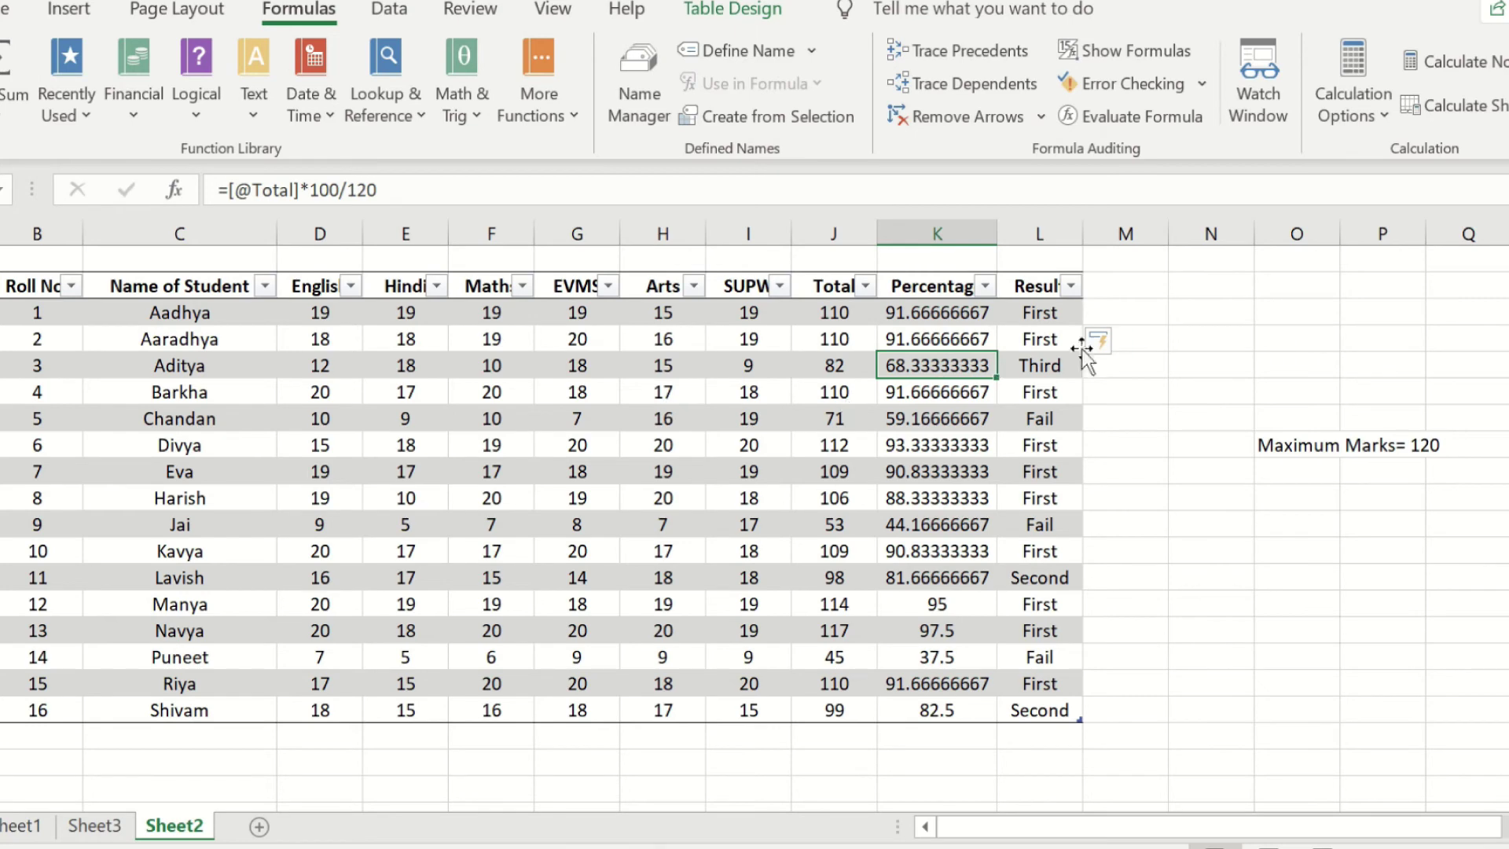
click(1040, 314)
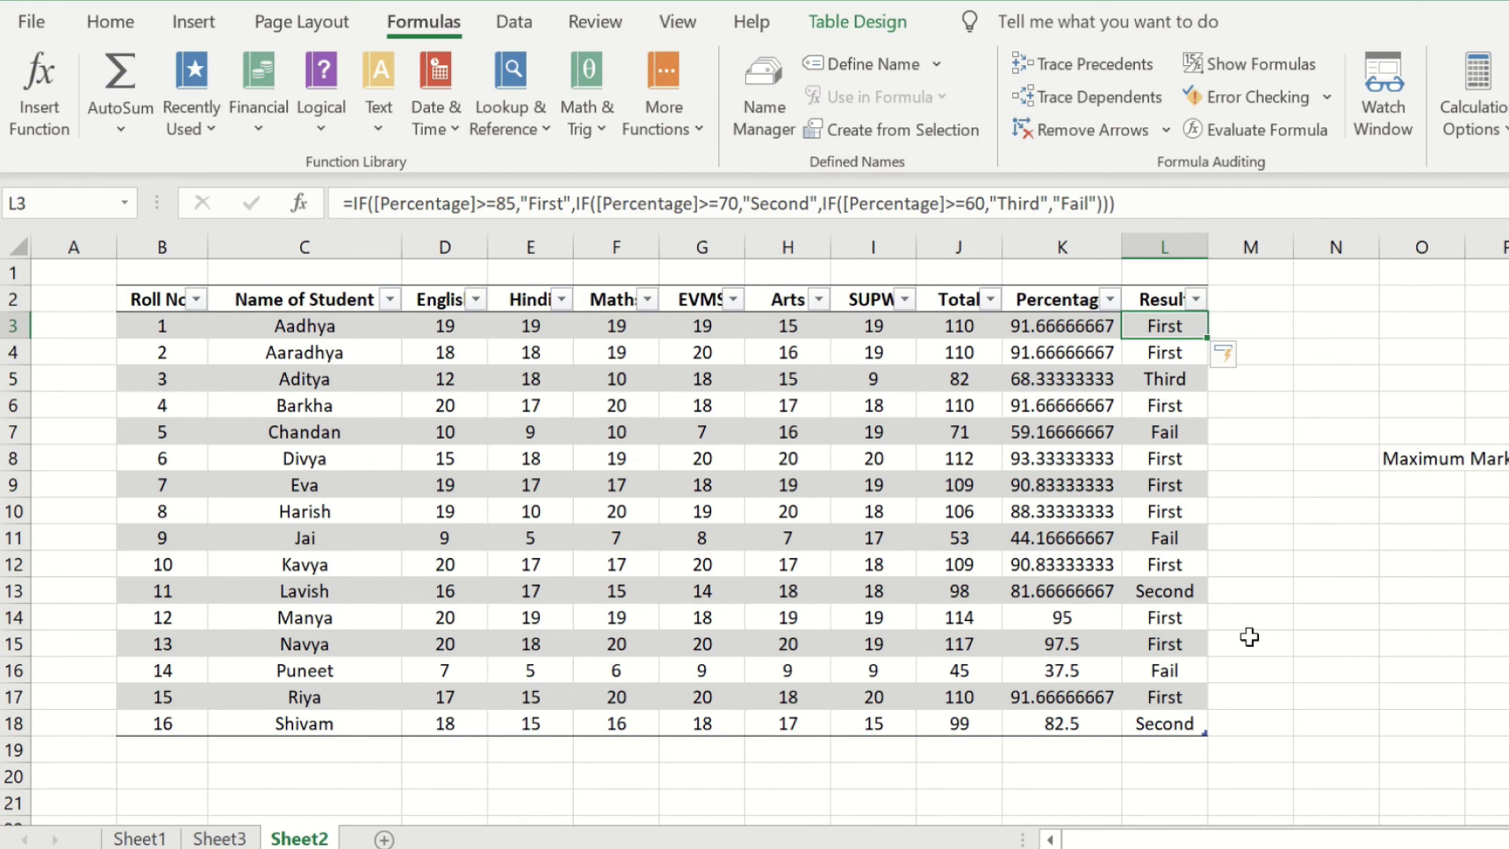
Select the whole student marks table and convert it to a normal range of cells.
click(114, 283)
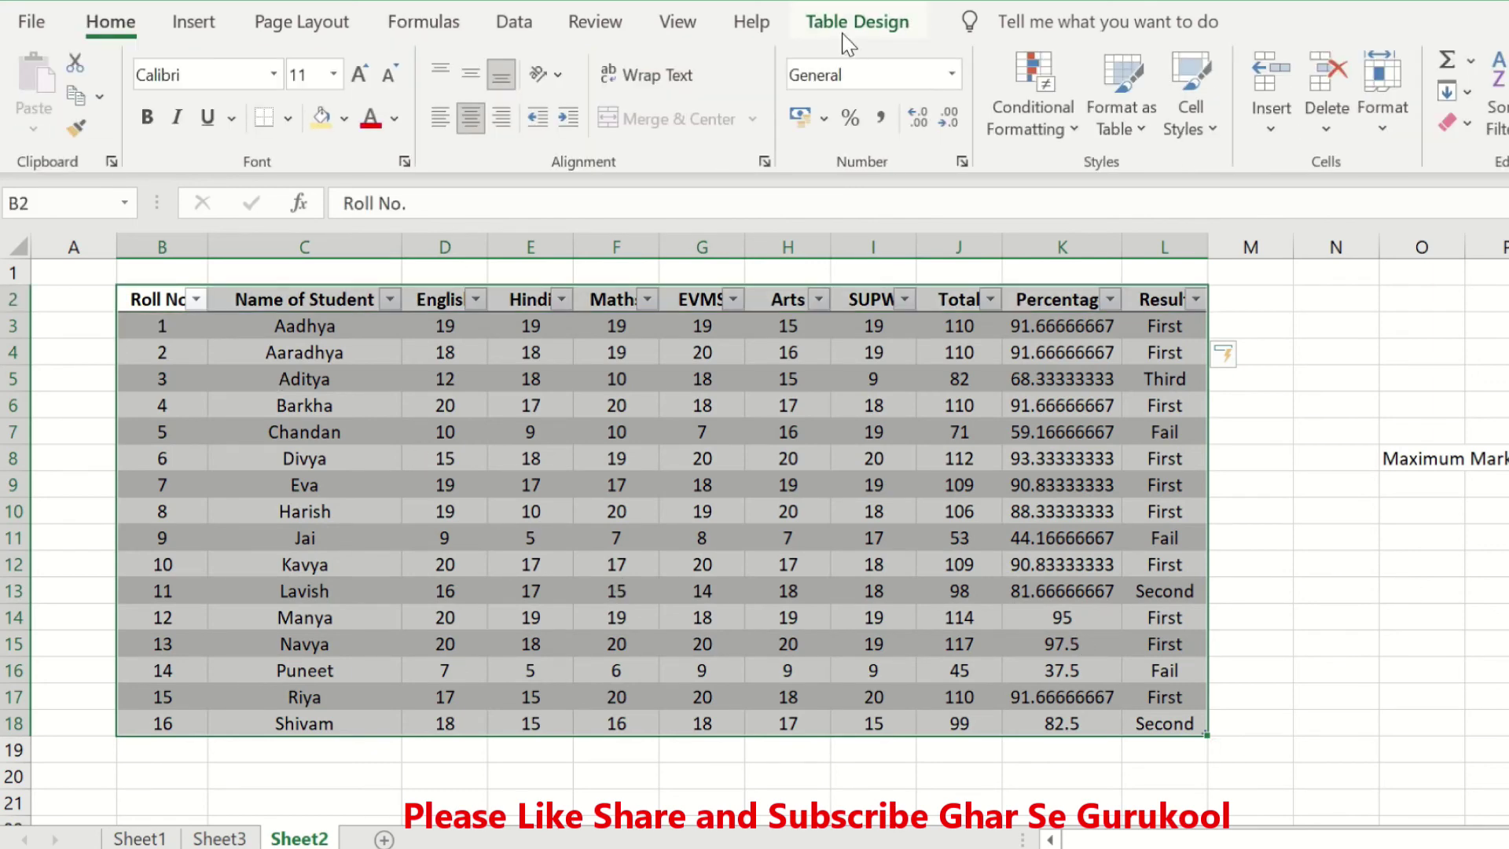
click(843, 34)
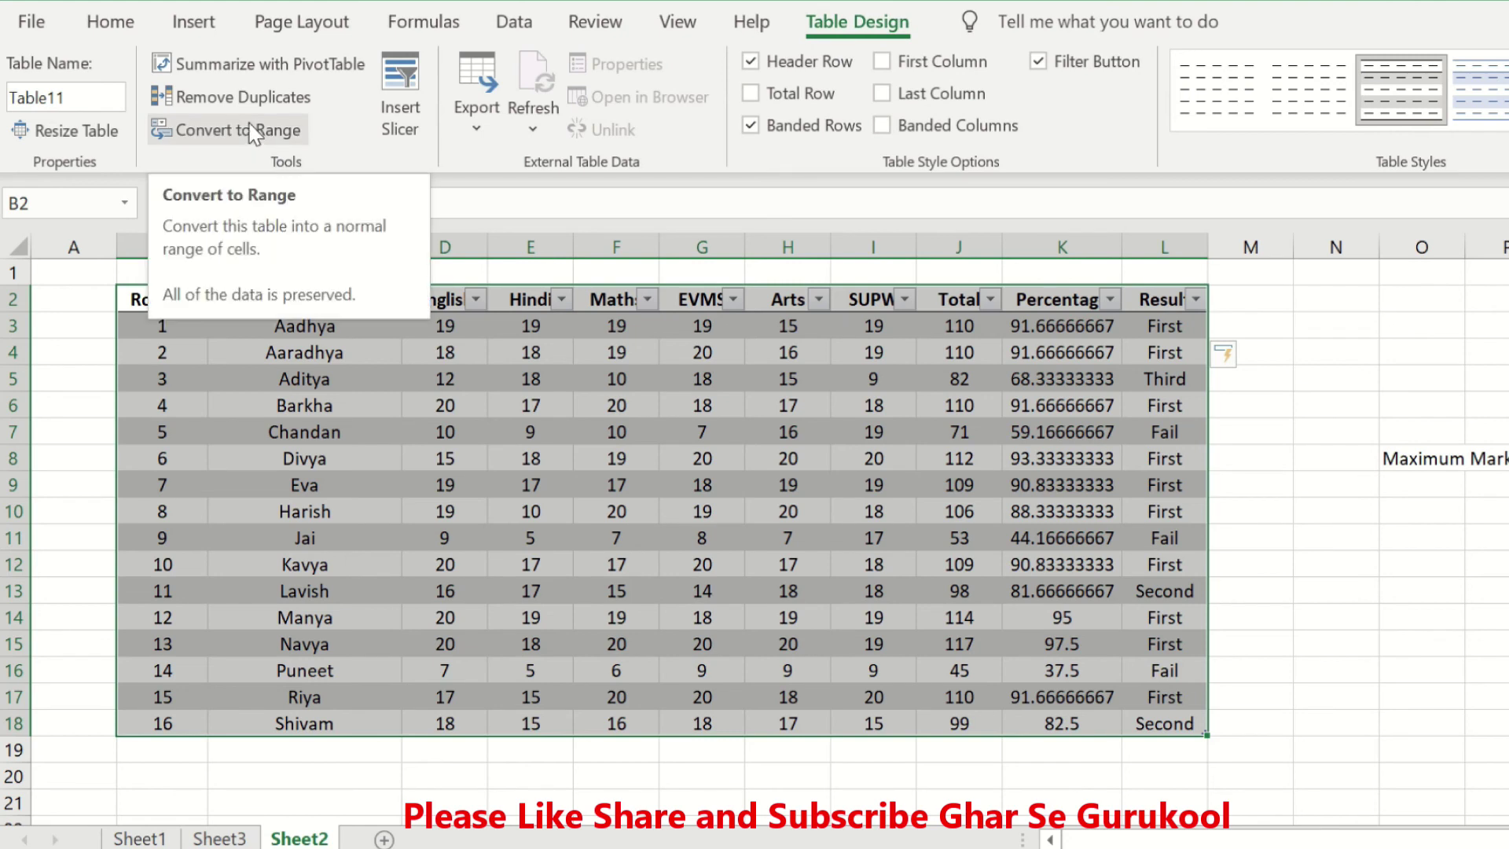
click(253, 133)
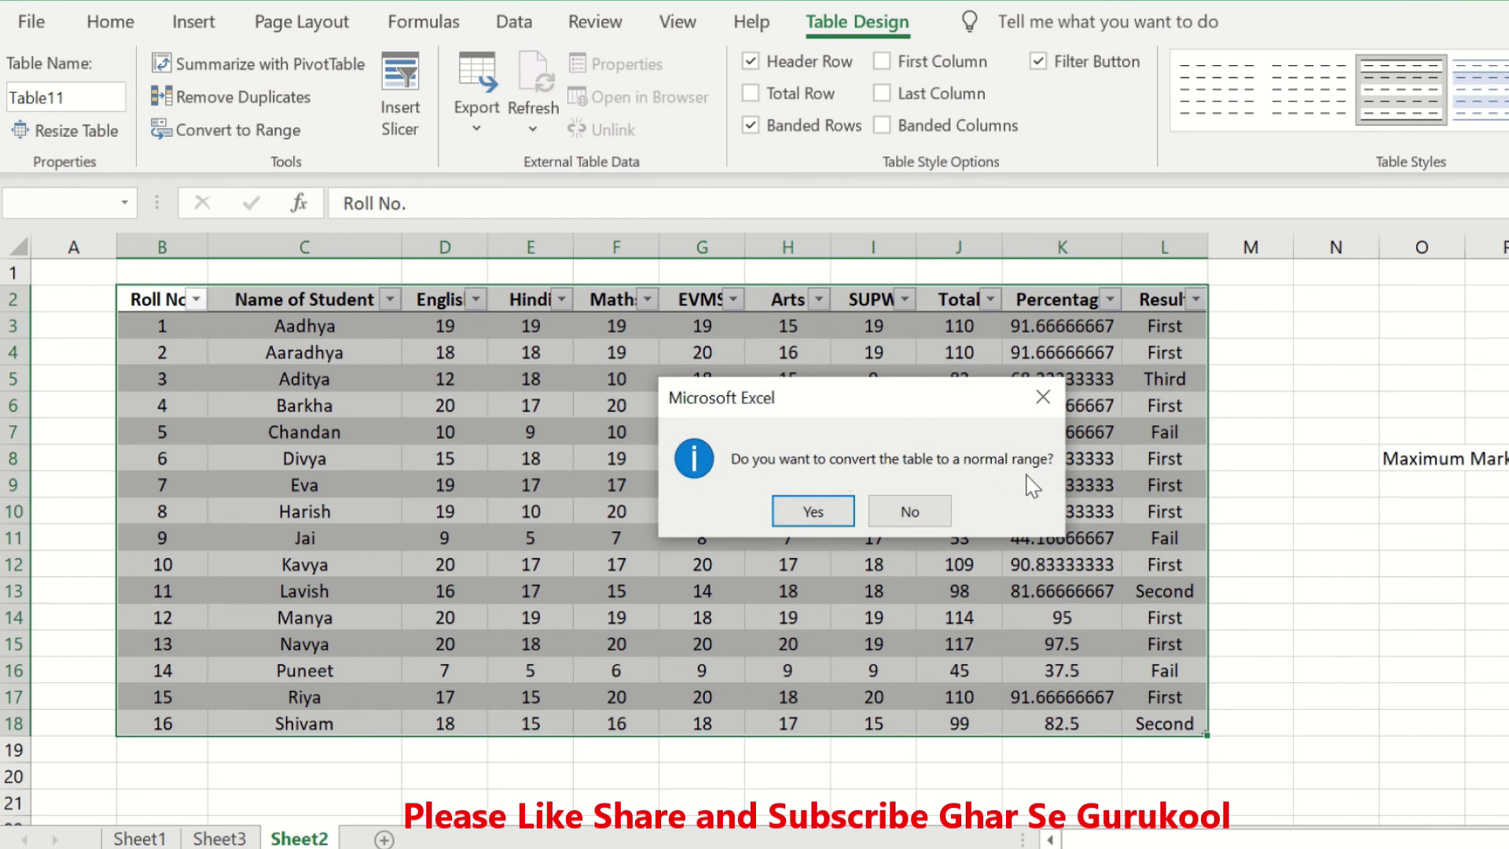
click(843, 518)
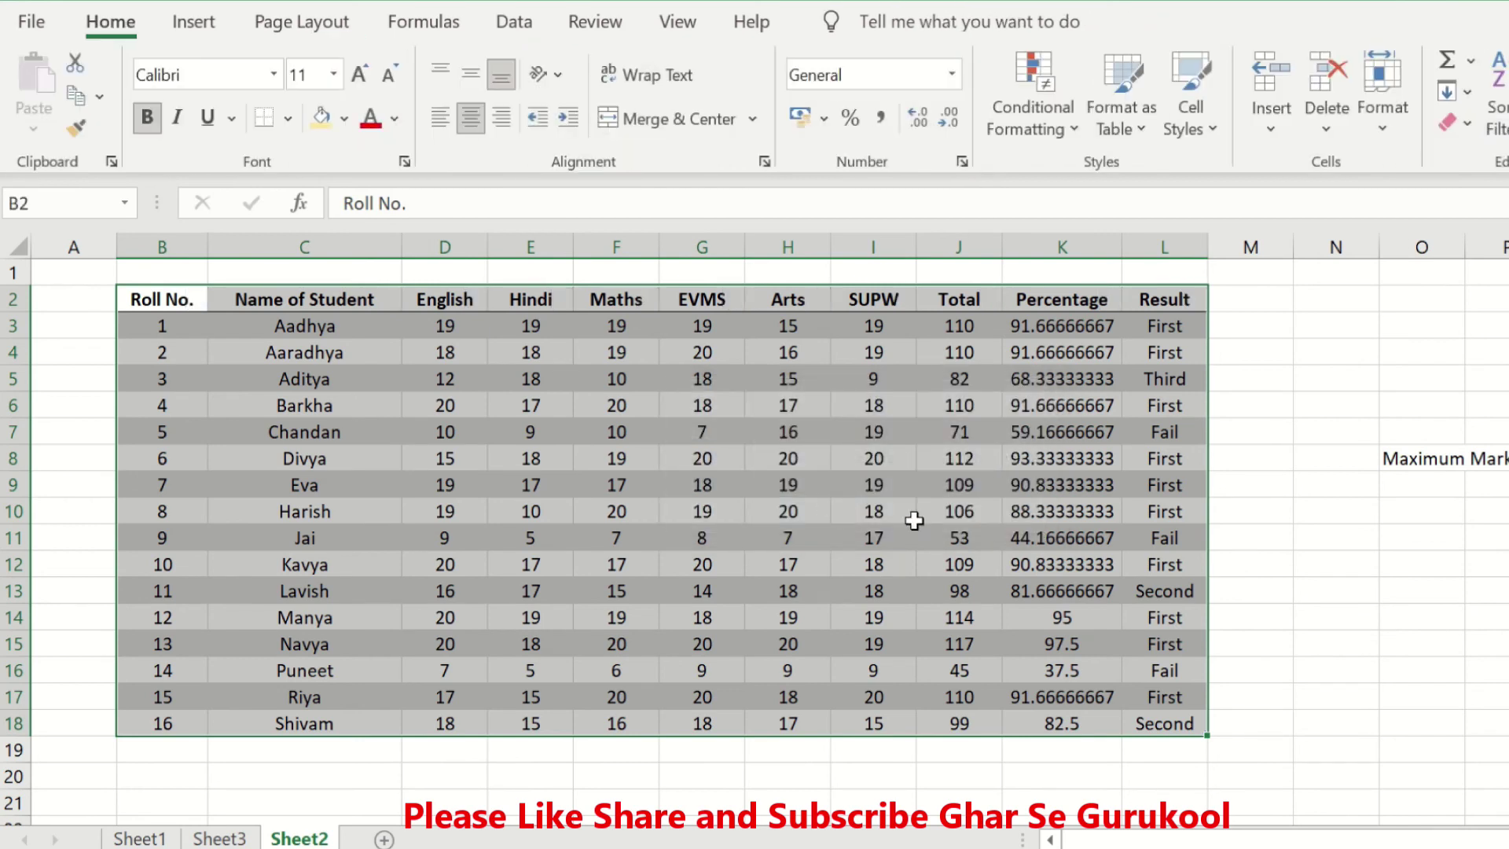
click(1352, 626)
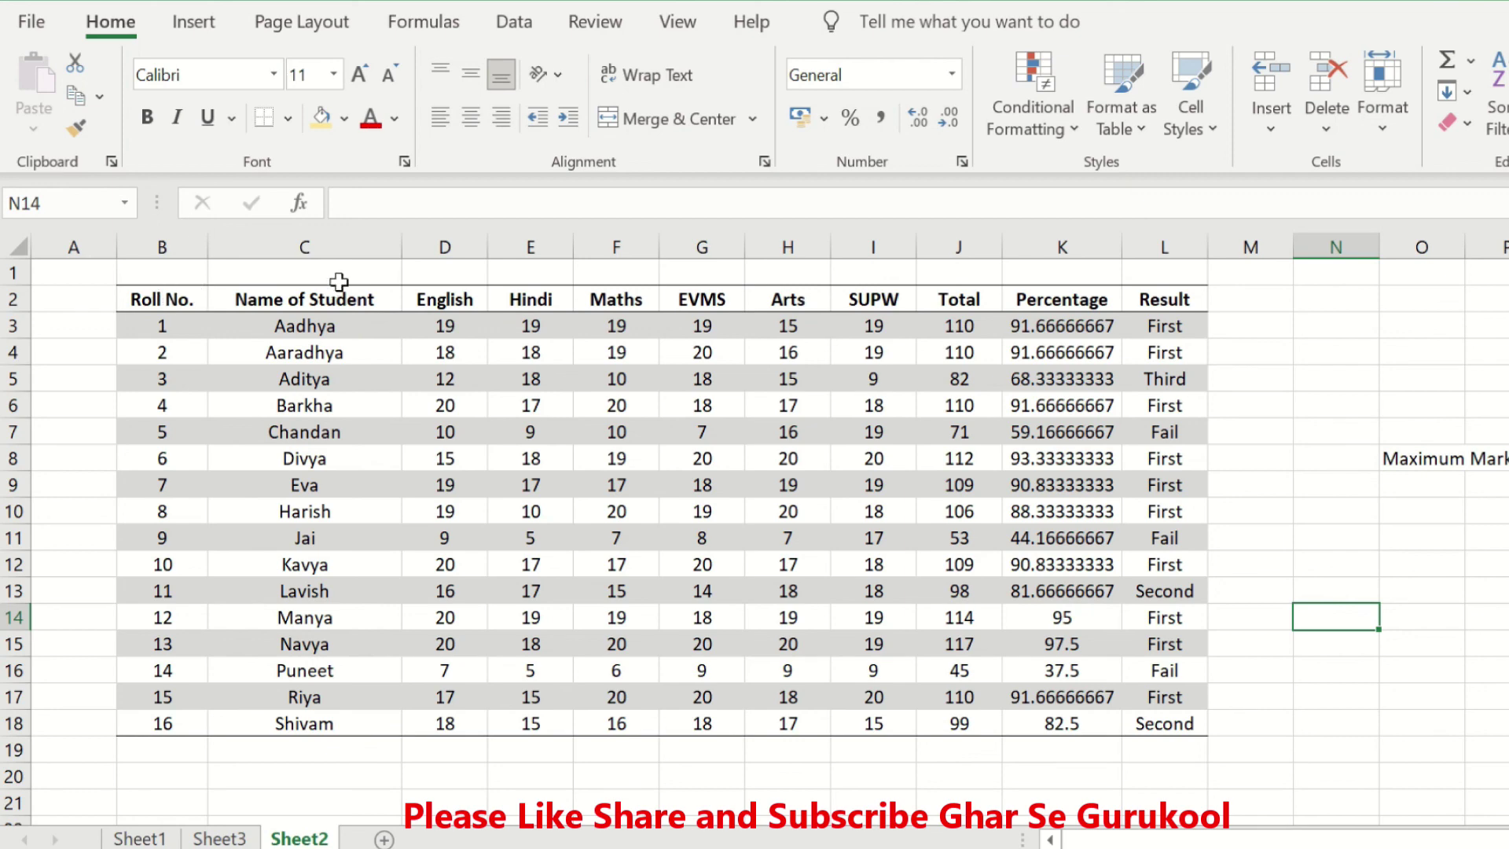
Undo the conversion of the student marks table to a range.
key(ctrl+z)
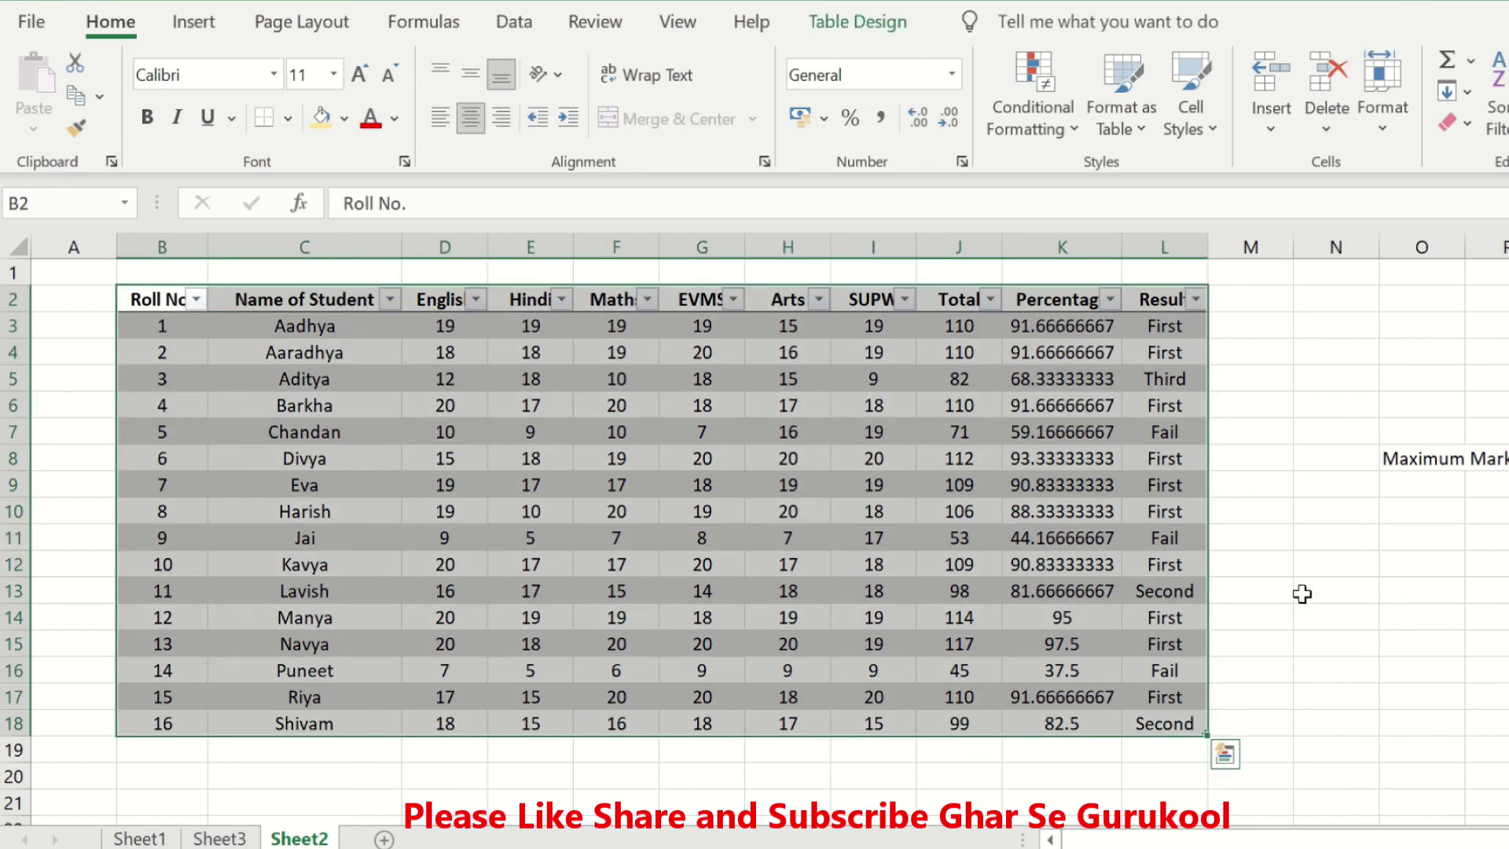
click(1303, 594)
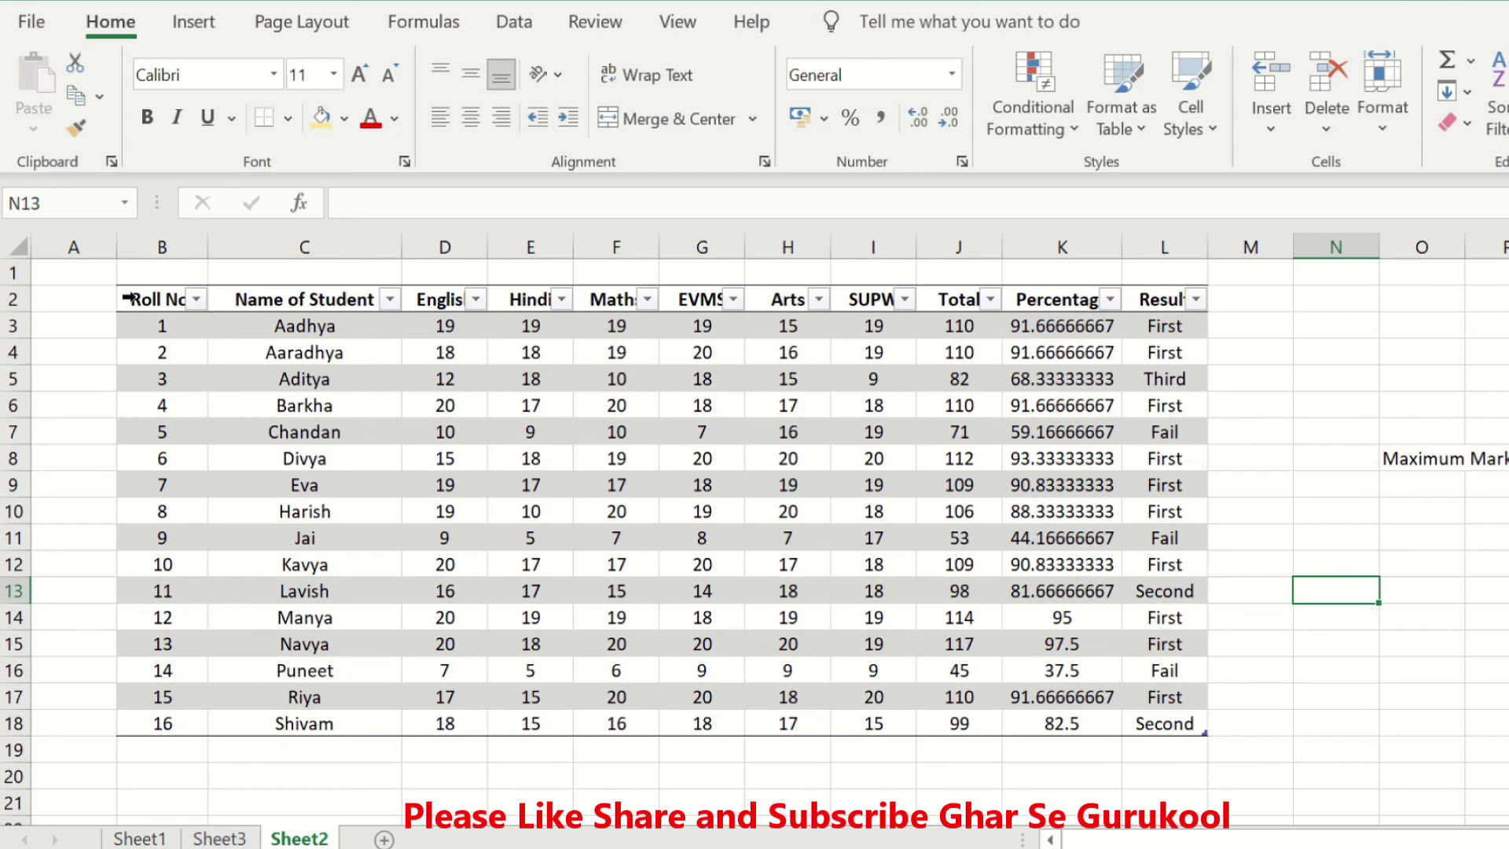
Convert the student marks table in B2:L18 to a normal range, and deselect it.
drag(135, 297, 616, 715)
right_click(992, 613)
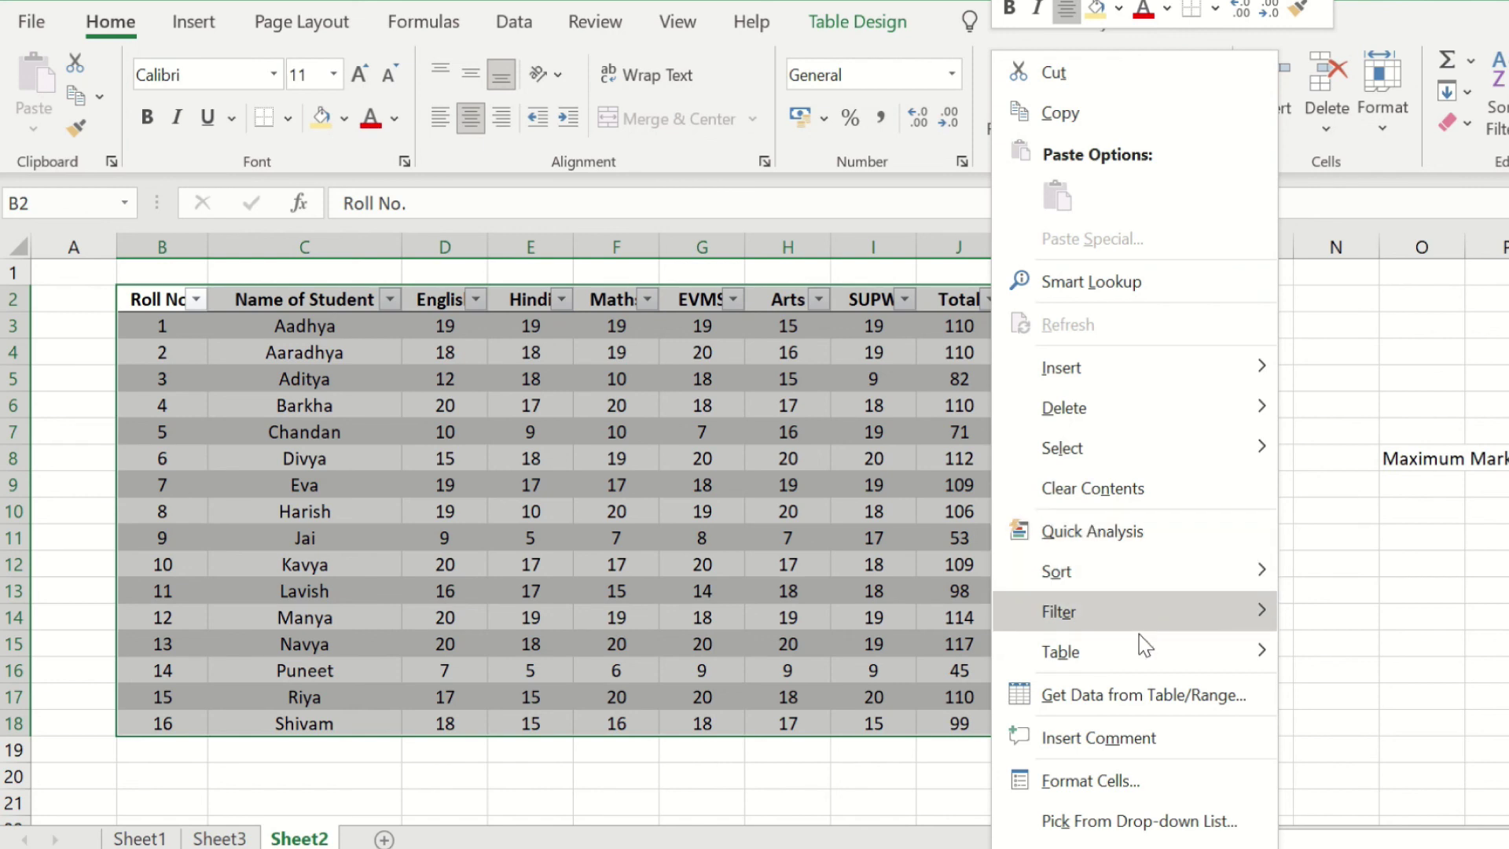
mouse_move(1147, 650)
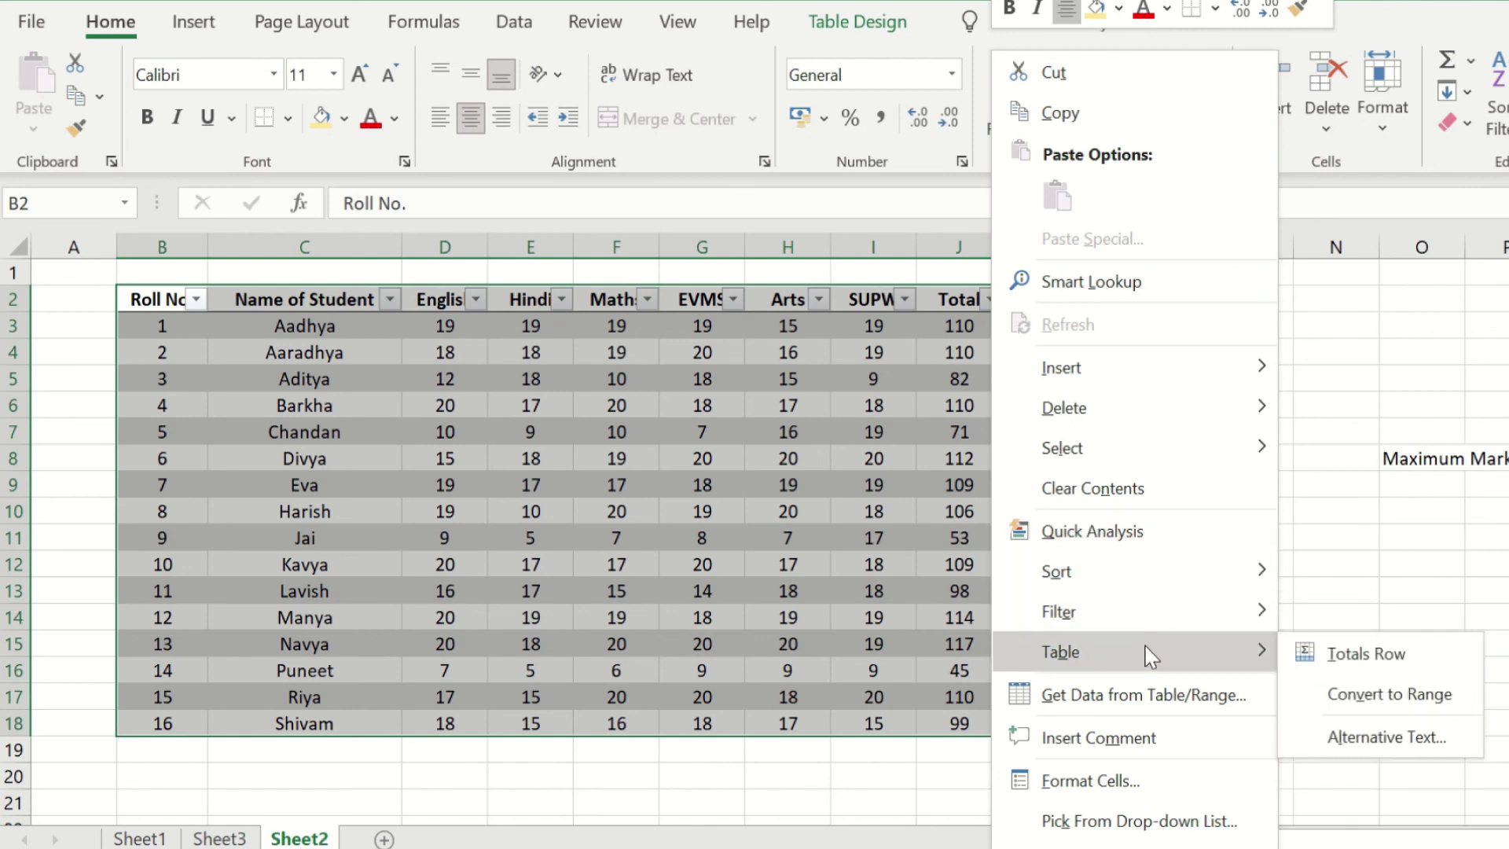
click(1338, 695)
click(799, 505)
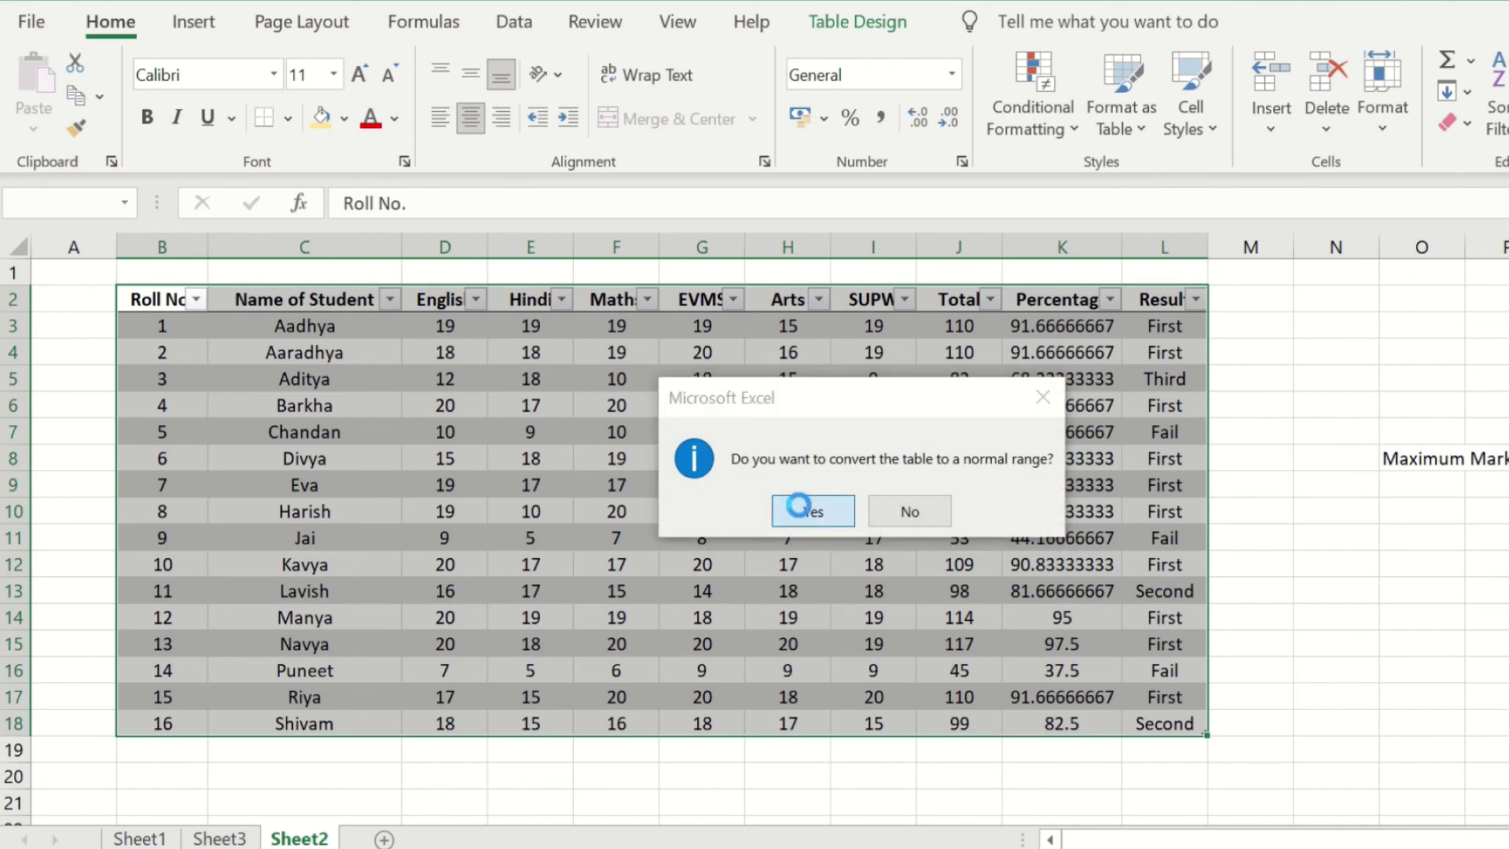
click(1297, 620)
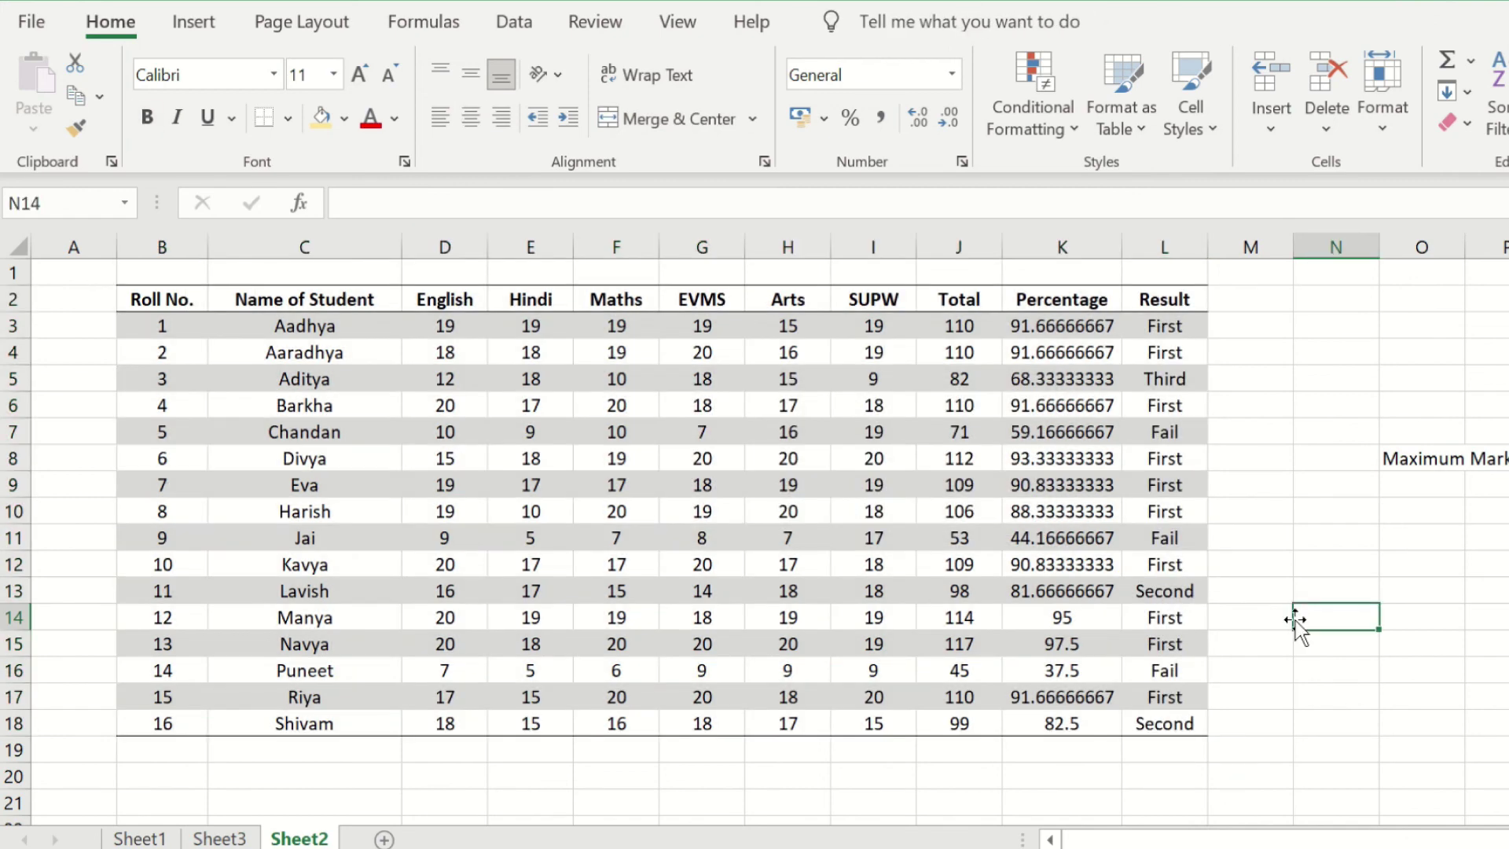